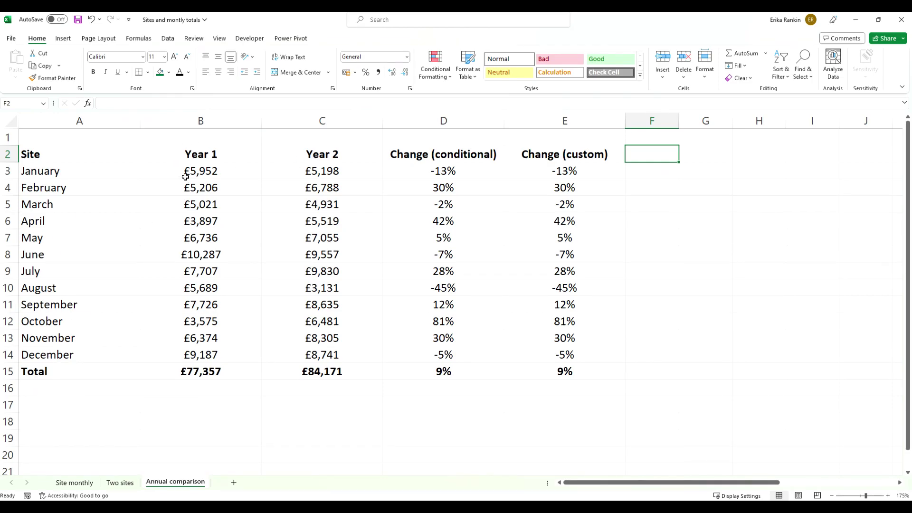
Step: Select the Change (conditional) values D3:D15, from January down to the Total row
left_click(444, 173)
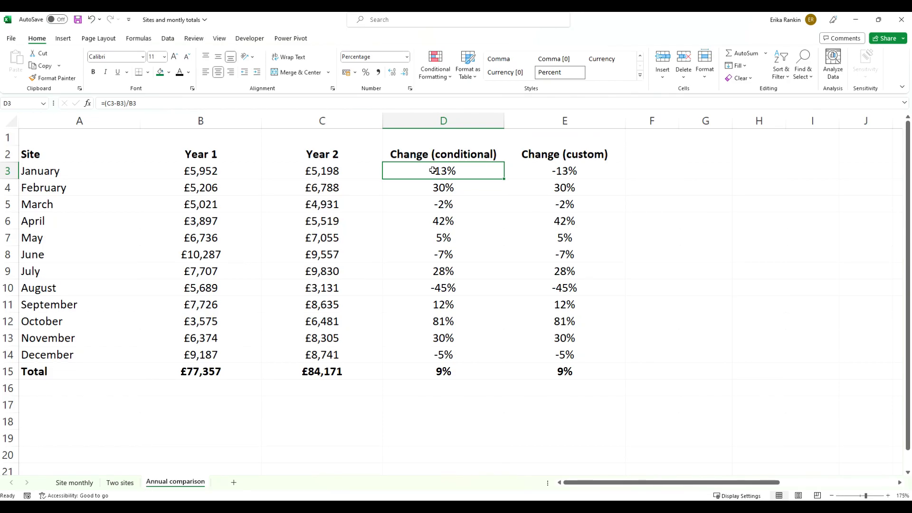
left_click_drag(412, 171, 440, 372)
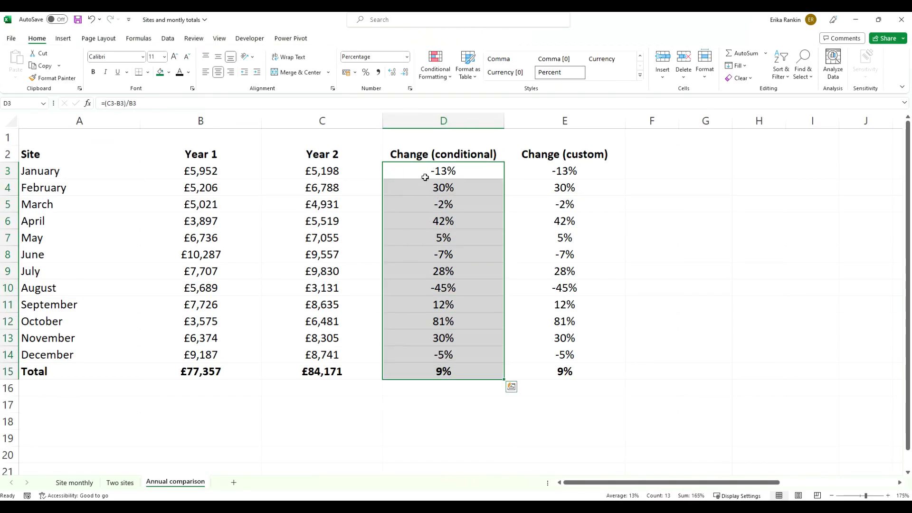
Step: Apply the Directional 3 Arrows (Colored) icon set to the selected column D values
left_click(434, 75)
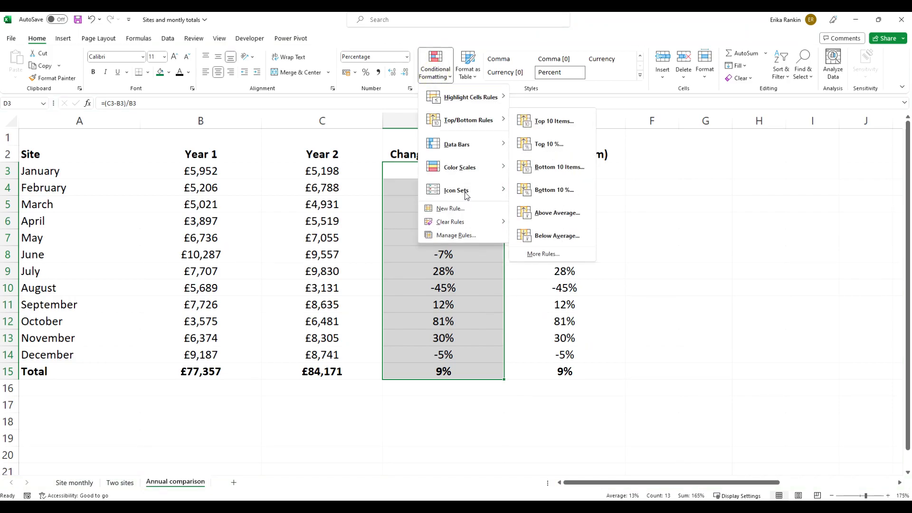
mouse_move(466, 195)
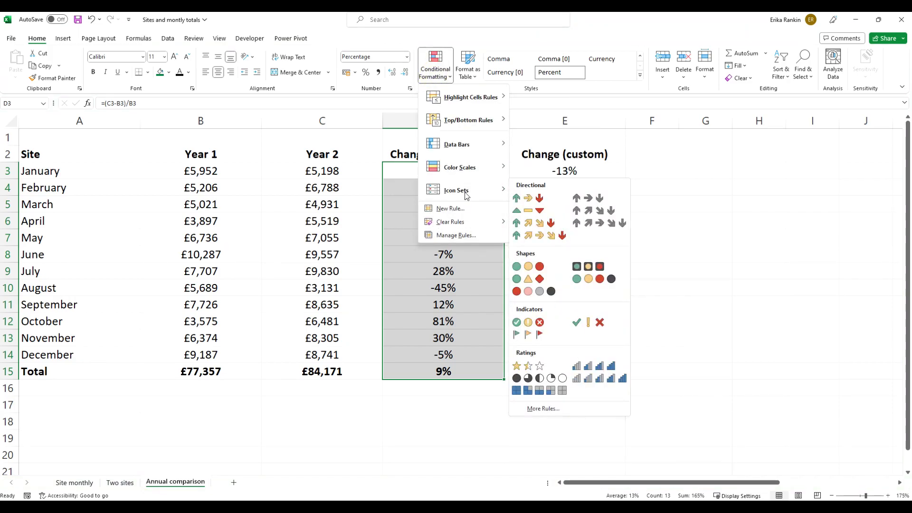
left_click(528, 198)
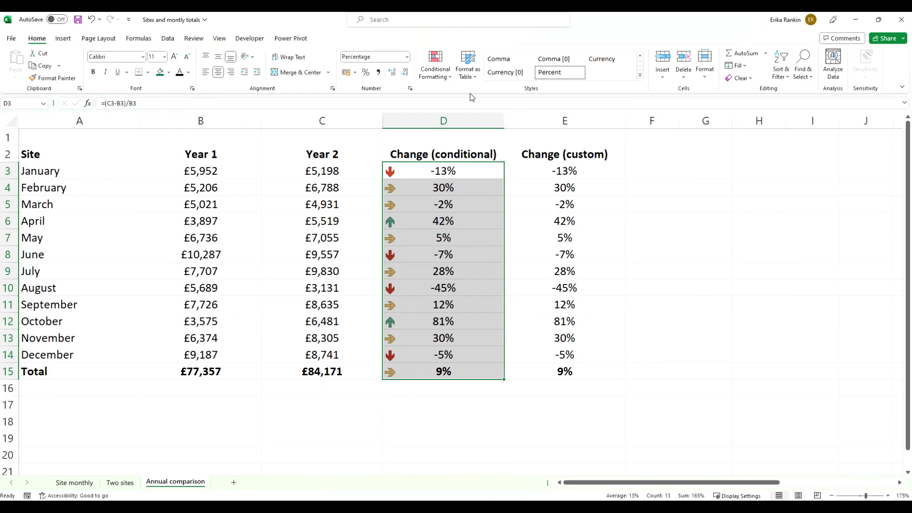
Step: Edit the icon set rule so both thresholds use type Number with value 0
left_click(436, 67)
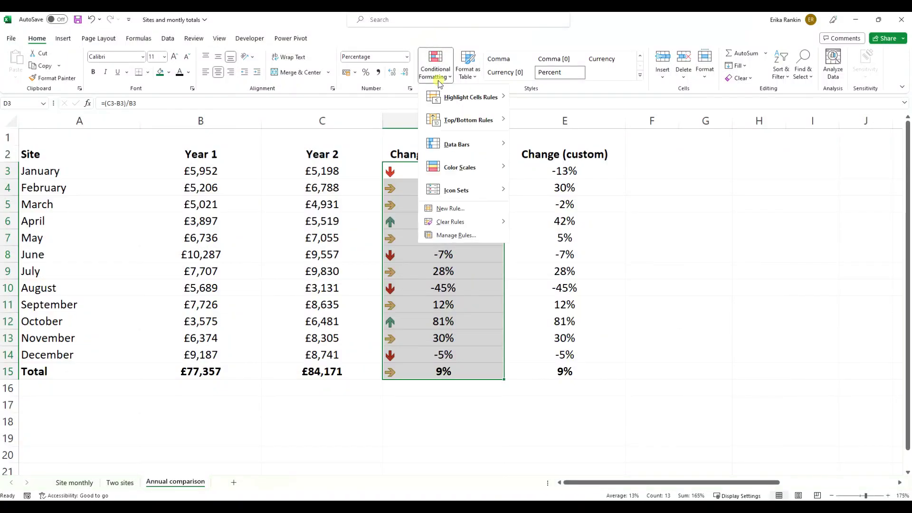
left_click(441, 240)
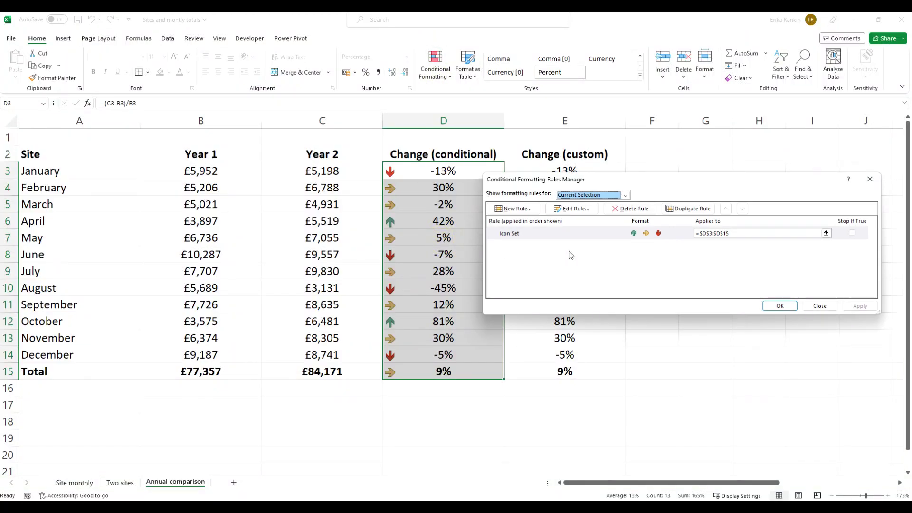
left_click(577, 208)
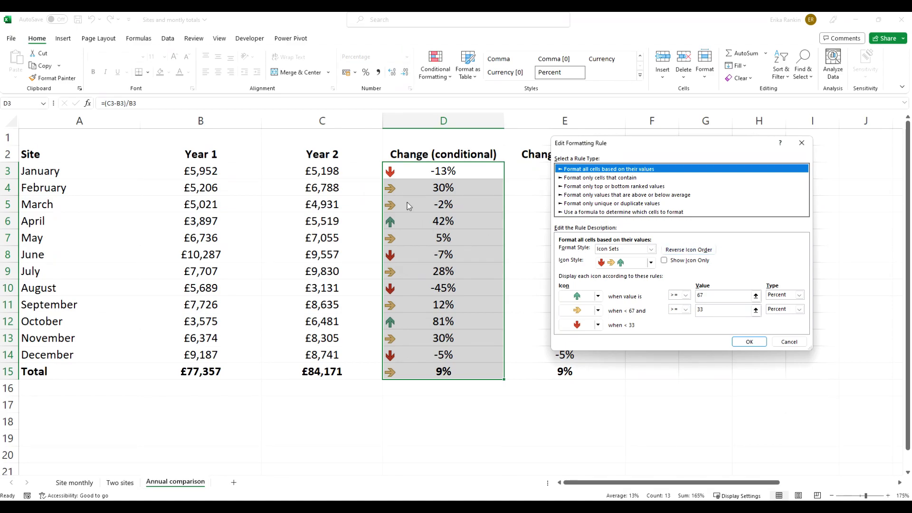
left_click(800, 295)
left_click(783, 304)
left_click(800, 310)
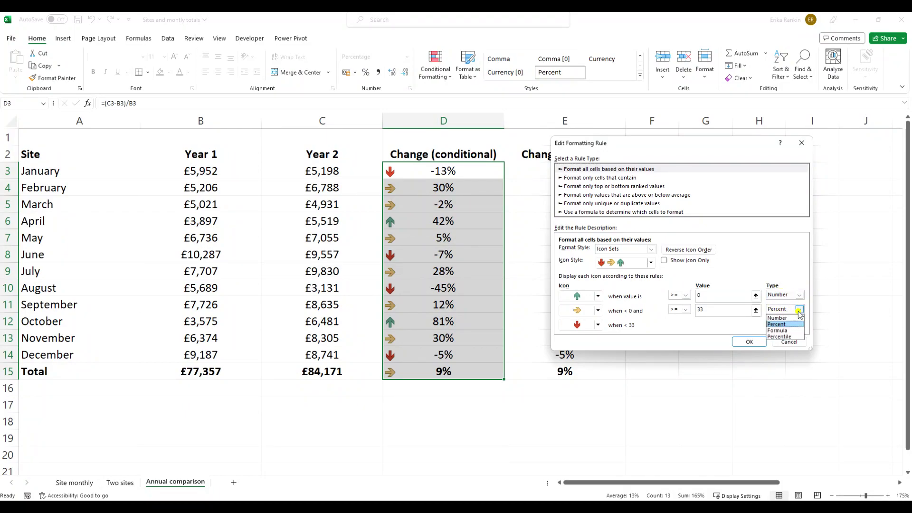
left_click(779, 318)
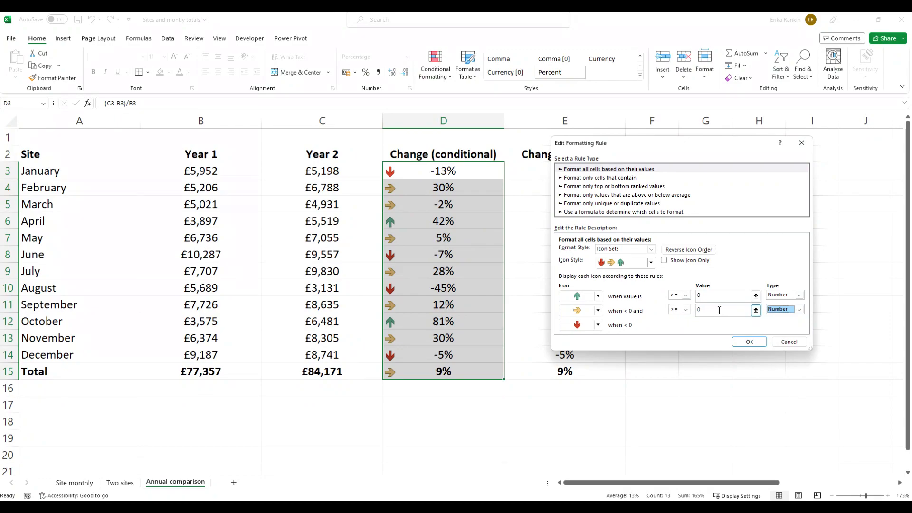
Step: Set the middle range to No Cell Icon and apply the revised rule
left_click(600, 311)
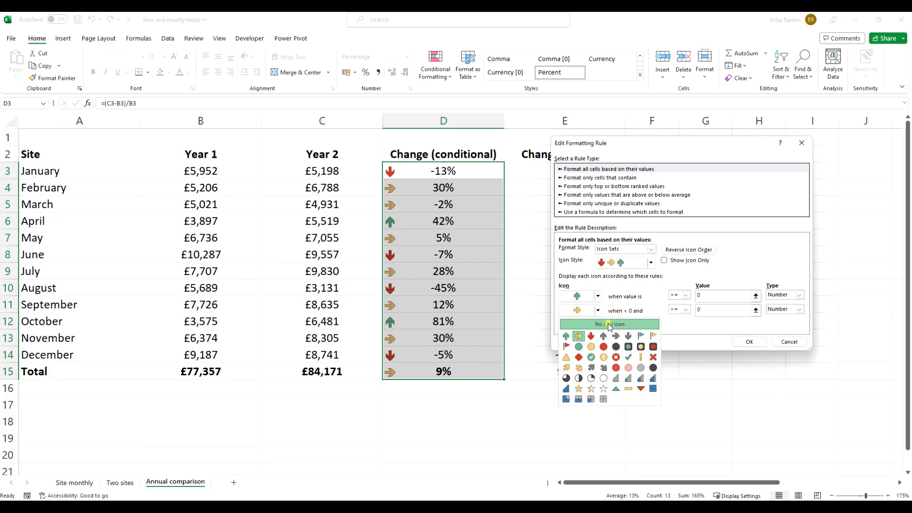
left_click(608, 323)
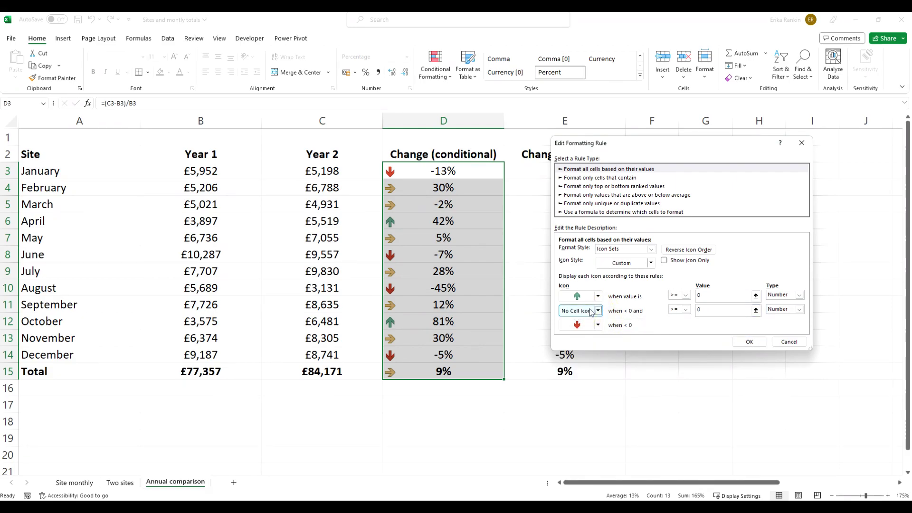
left_click(749, 343)
left_click(860, 306)
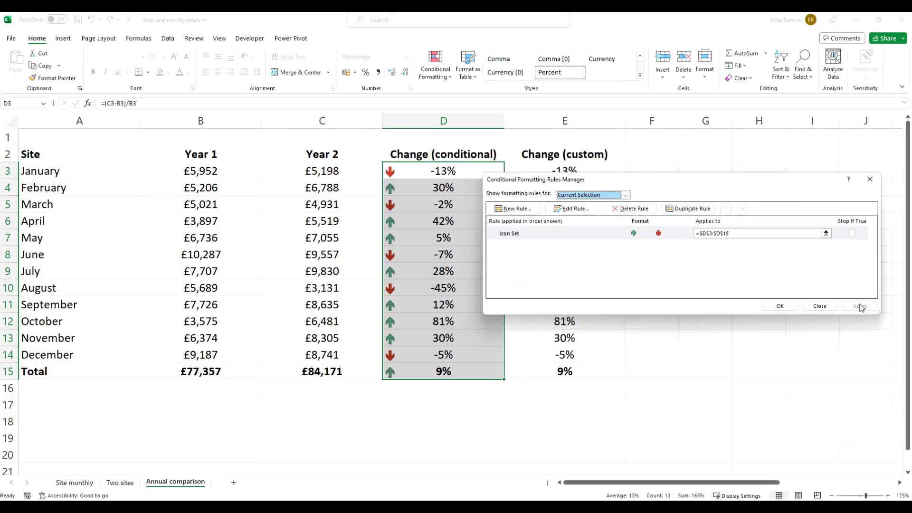
left_click(780, 306)
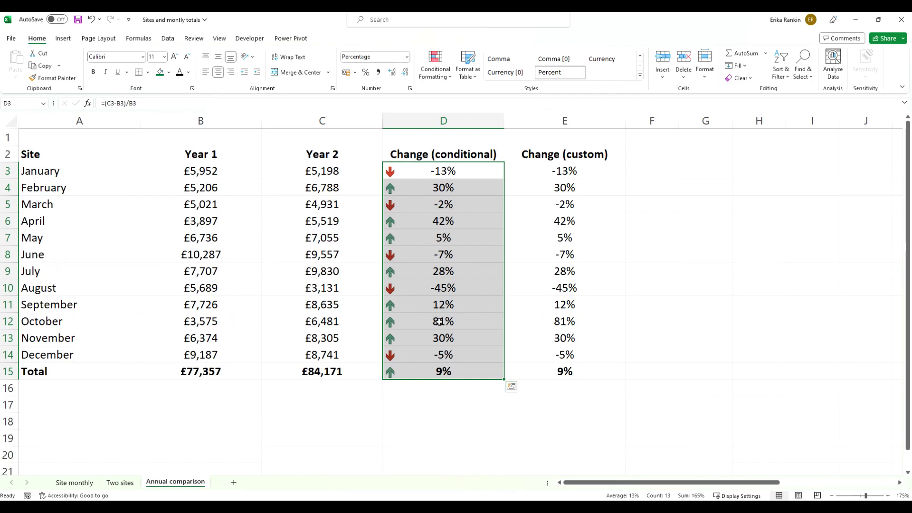
Step: Turn on Show Icon Only in column D's icon set rule to hide the percentages
left_click(436, 72)
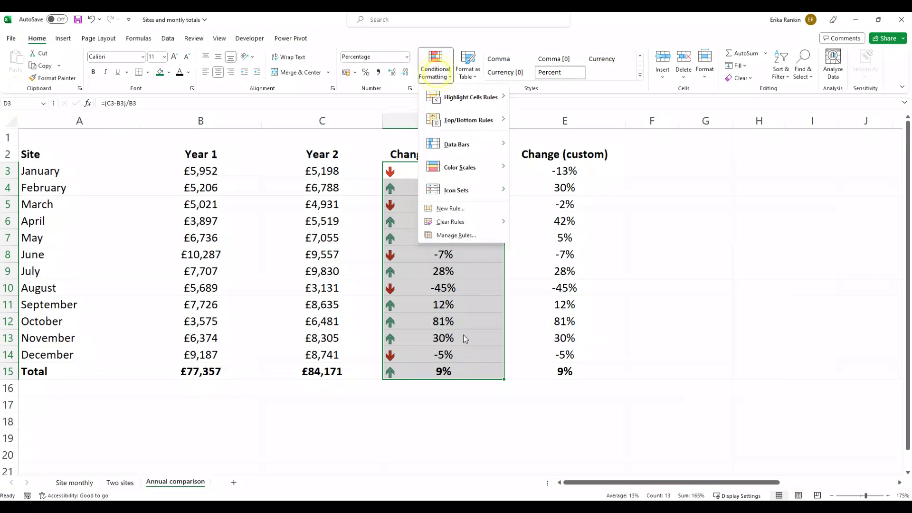
left_click(449, 238)
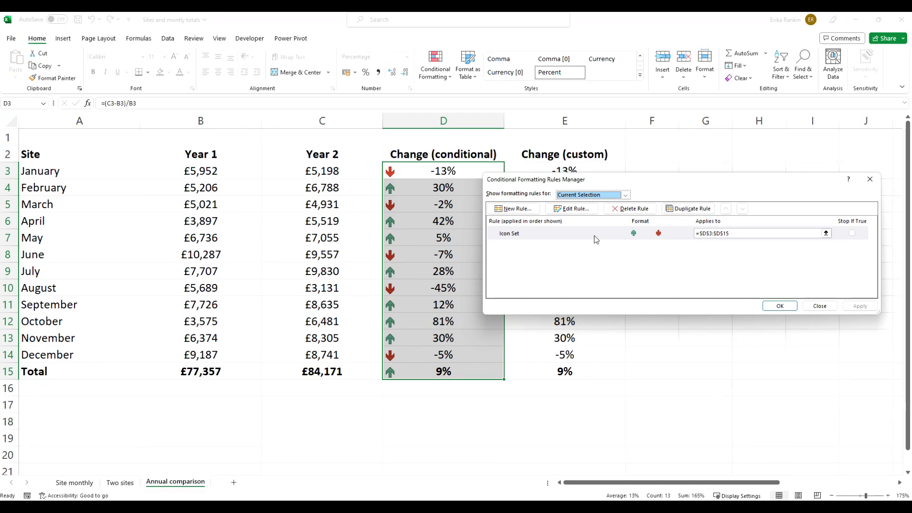
left_click(571, 209)
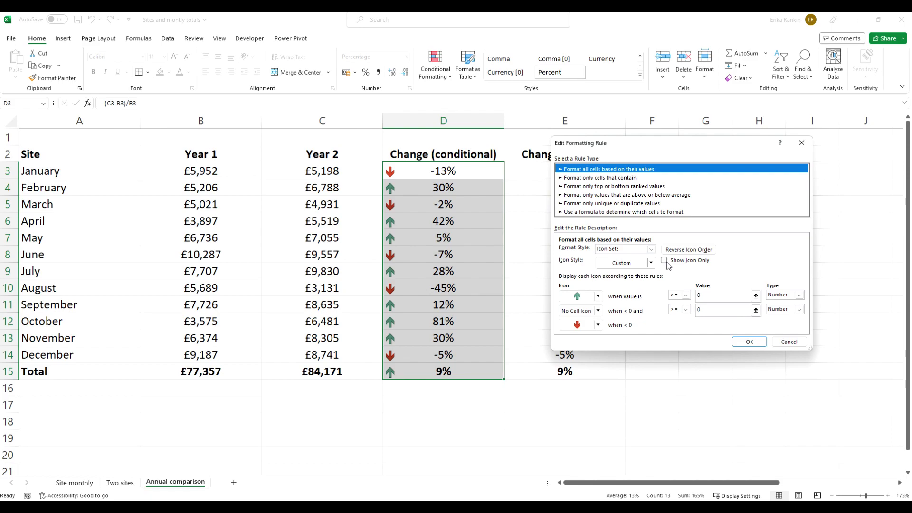
left_click(665, 261)
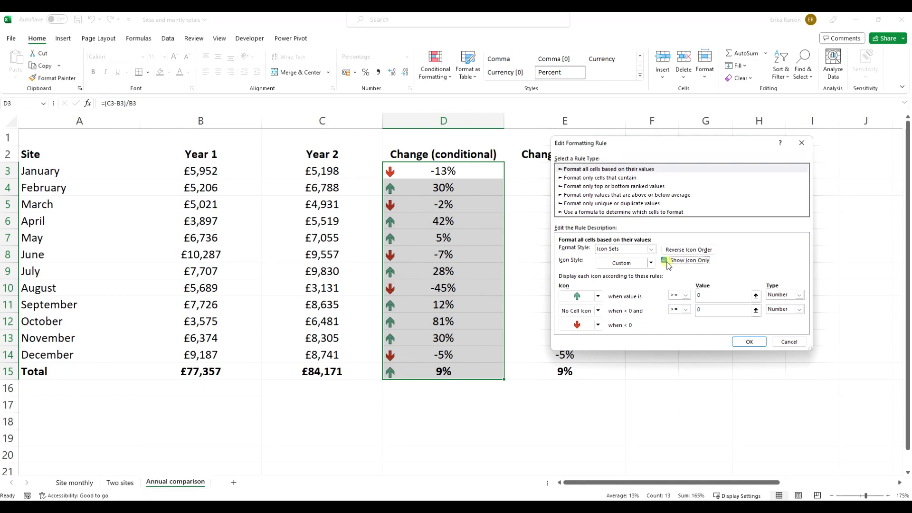
left_click(750, 342)
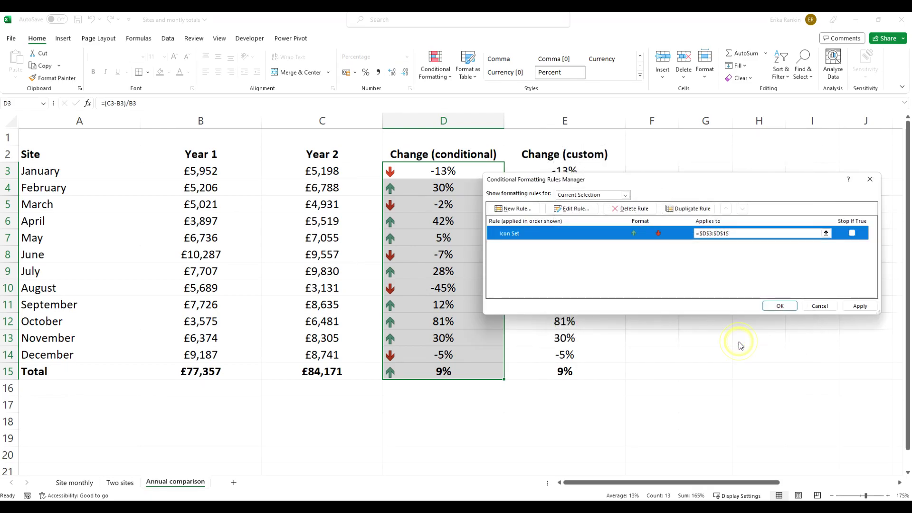
left_click(858, 306)
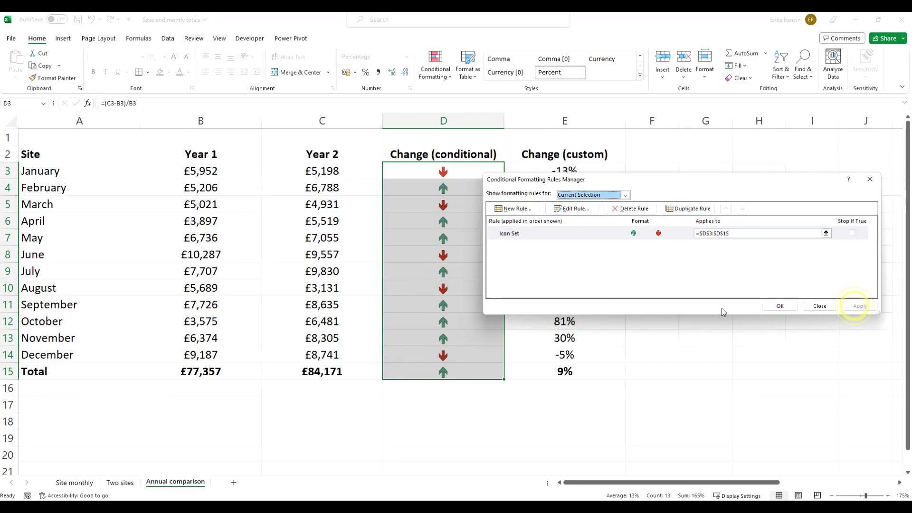
left_click(776, 306)
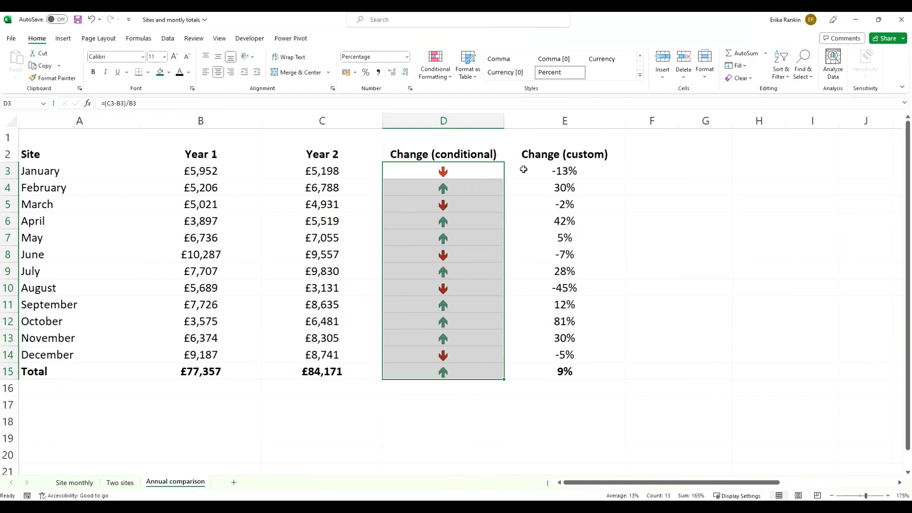
left_click(573, 173)
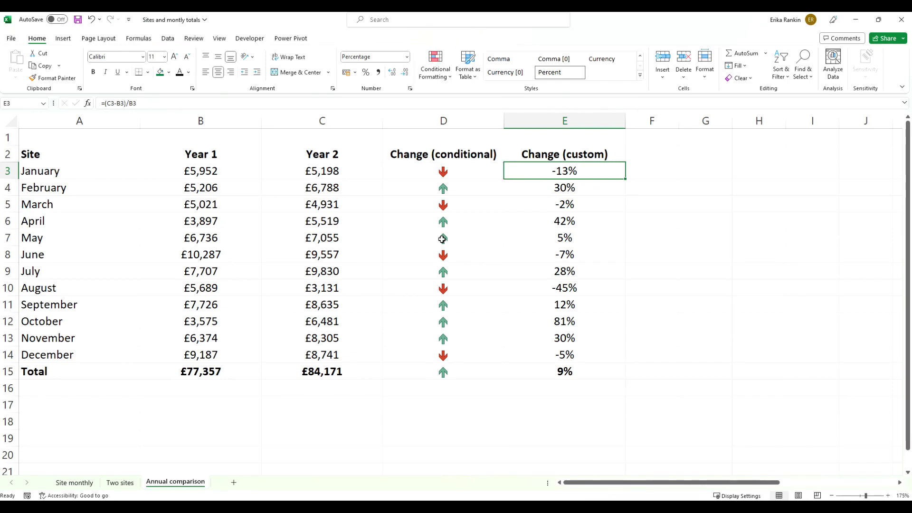
Step: Copy the May and June rows and paste them into rows 19–20
left_click_drag(9, 237, 12, 254)
key("ctrl+c")
left_click(8, 438)
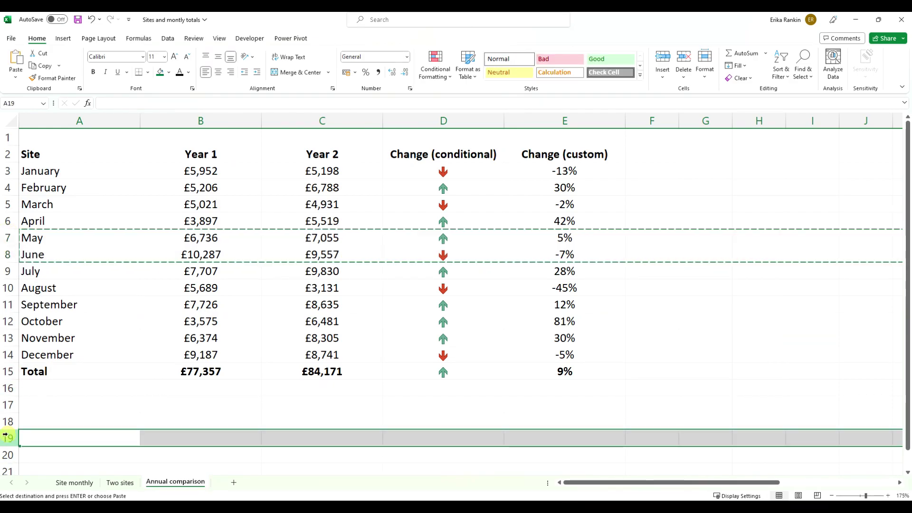
key("ctrl+v")
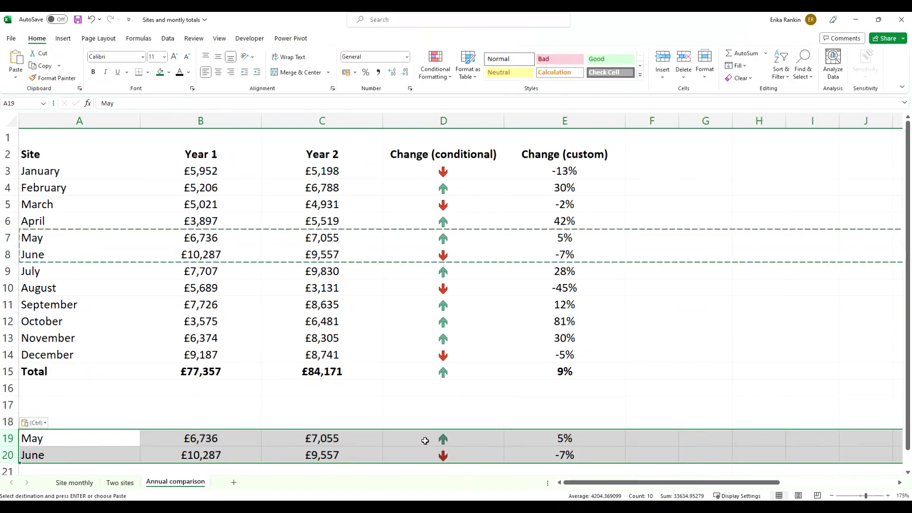
Step: Show the conditional formatting rules for This Worksheet in the Rules Manager
left_click(436, 68)
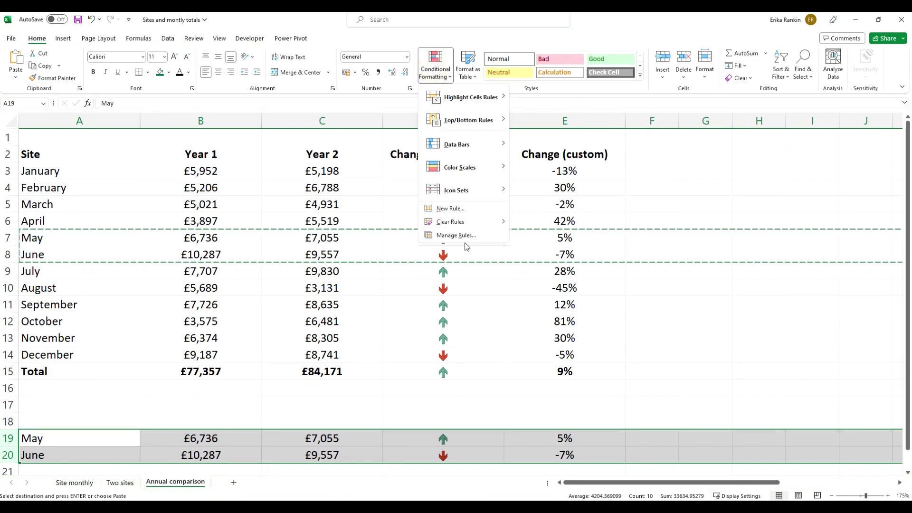
left_click(454, 236)
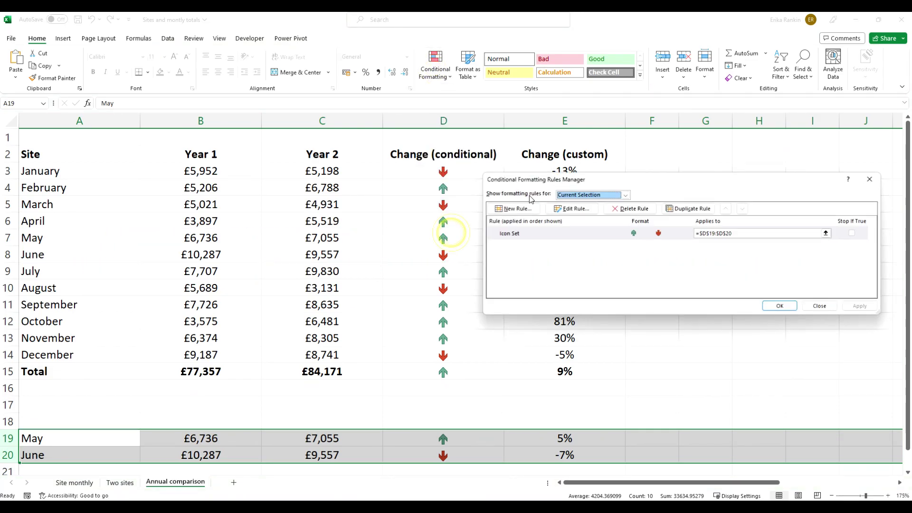
left_click(606, 196)
left_click(577, 210)
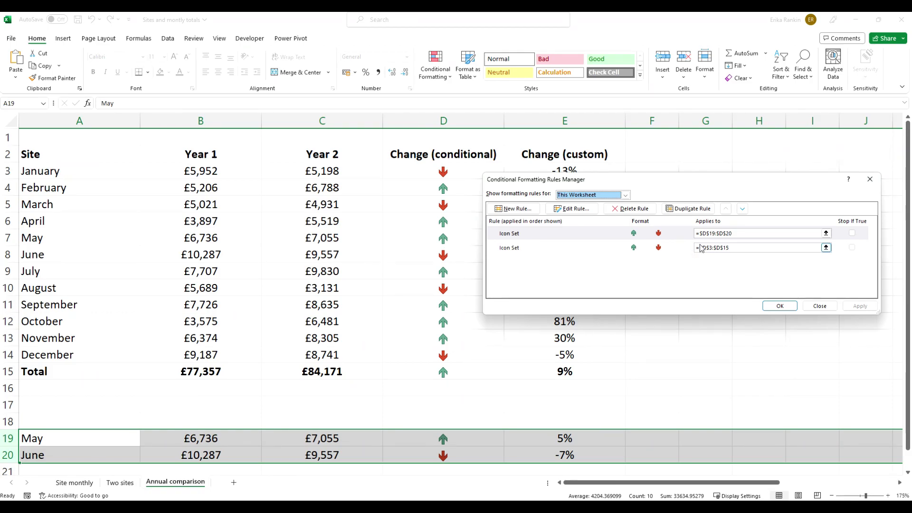
Step: Close the Rules Manager, undo the May and June paste, and select E3
key("Escape")
key("ctrl+z")
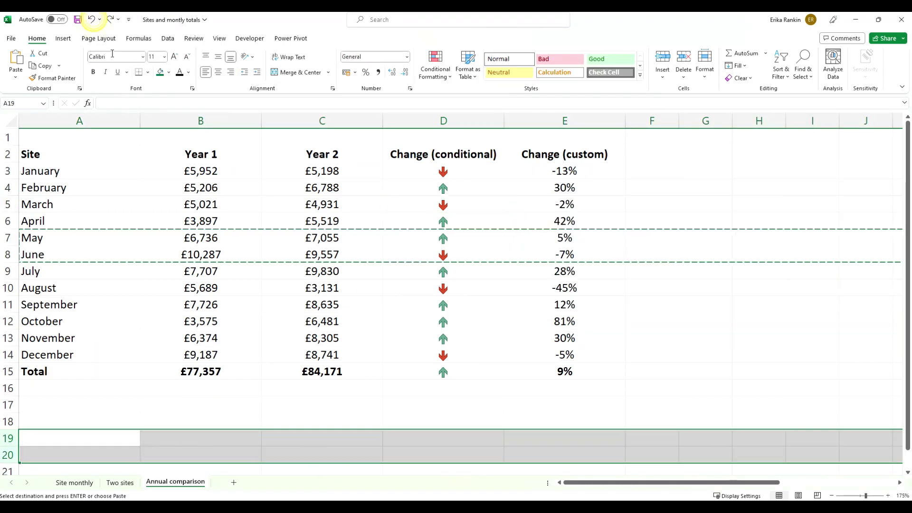
left_click(573, 203)
left_click(572, 173)
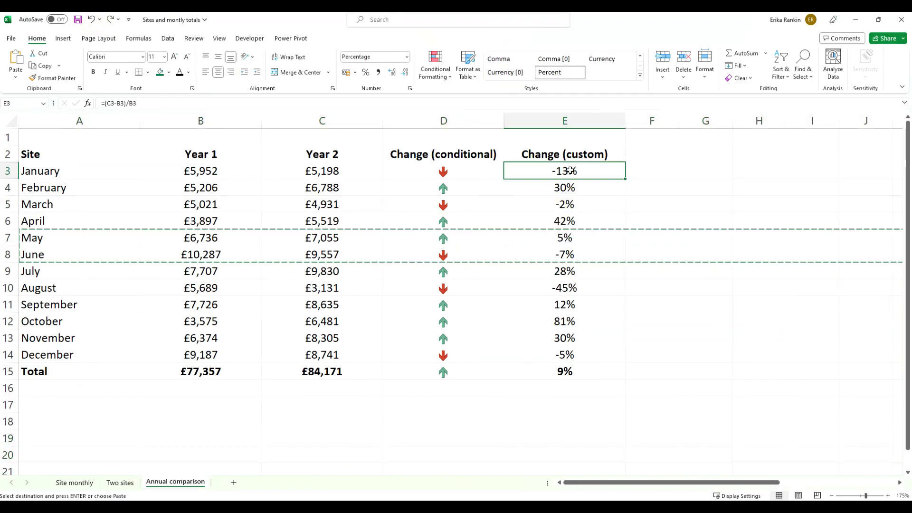
left_click(575, 370, "shift")
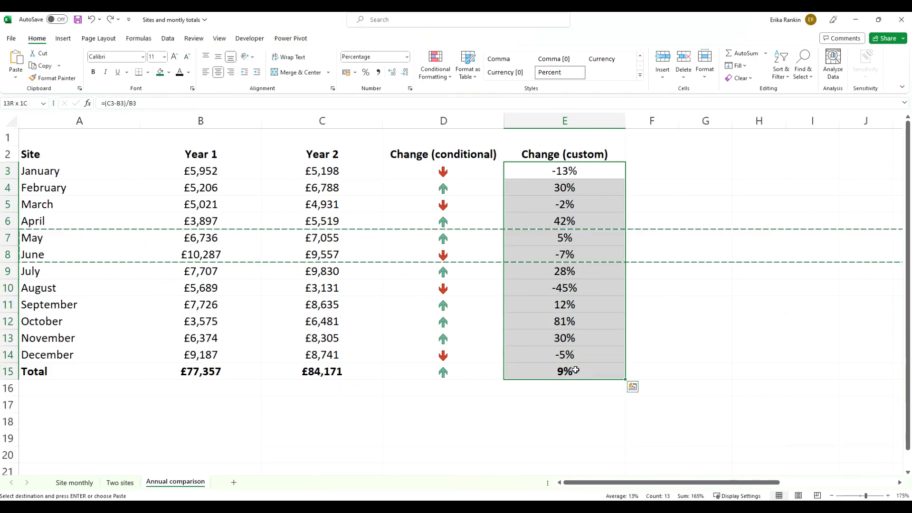
key("Escape")
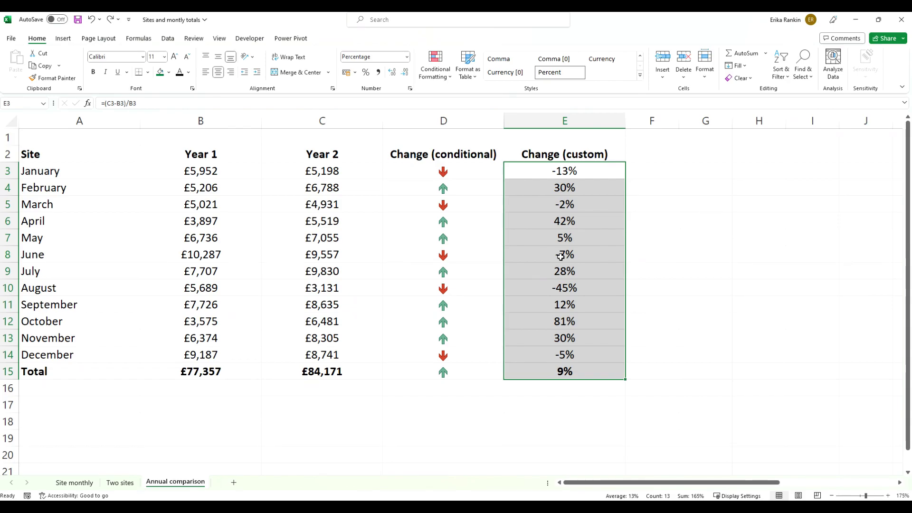
right_click(561, 259)
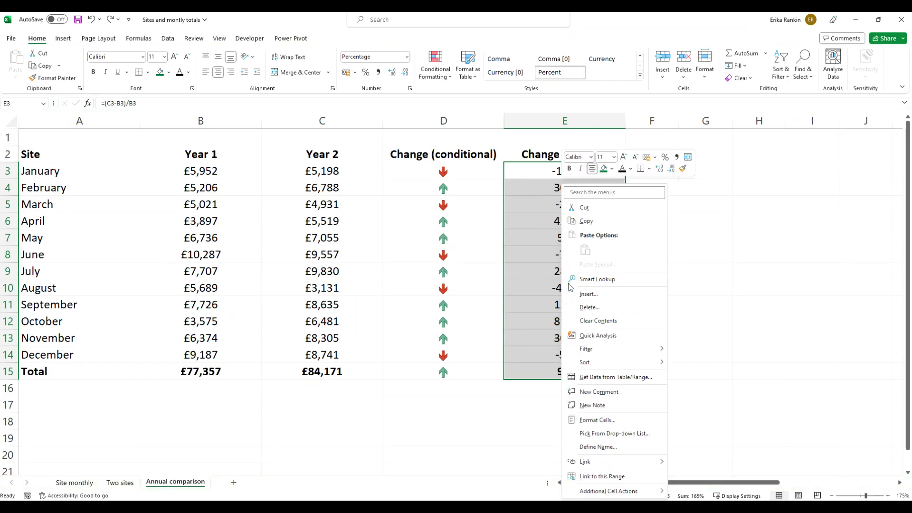
left_click(602, 421)
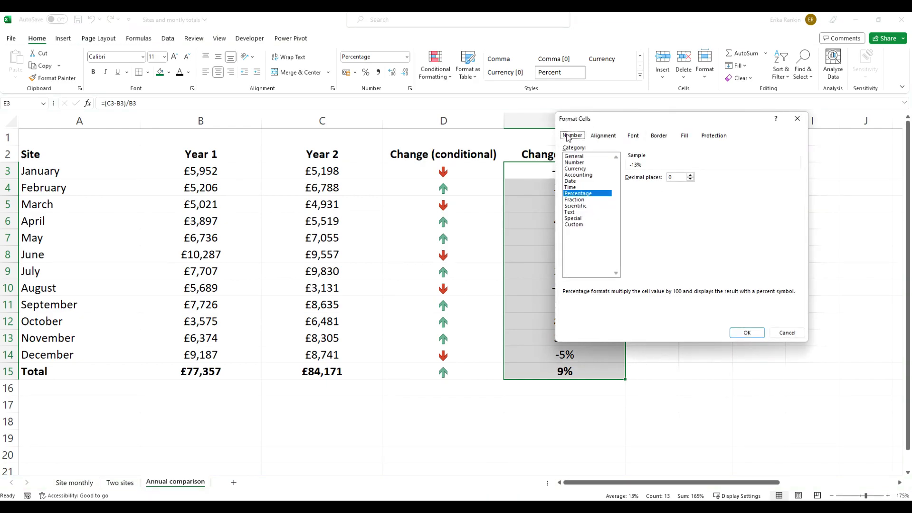
left_click(575, 224)
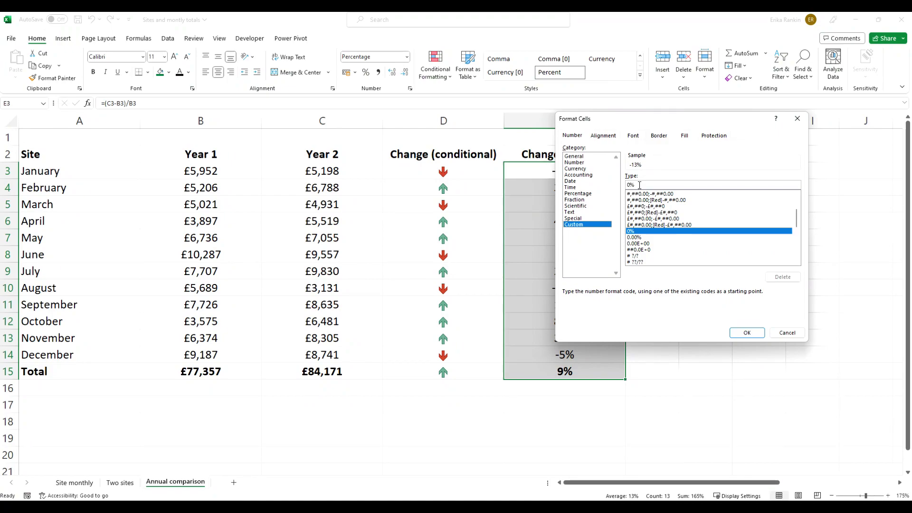
left_click_drag(640, 186, 612, 186)
left_click(779, 334)
Step: Insert the Wingdings up arrow (233) and down arrow (234) symbols into cell F3
left_click(643, 167)
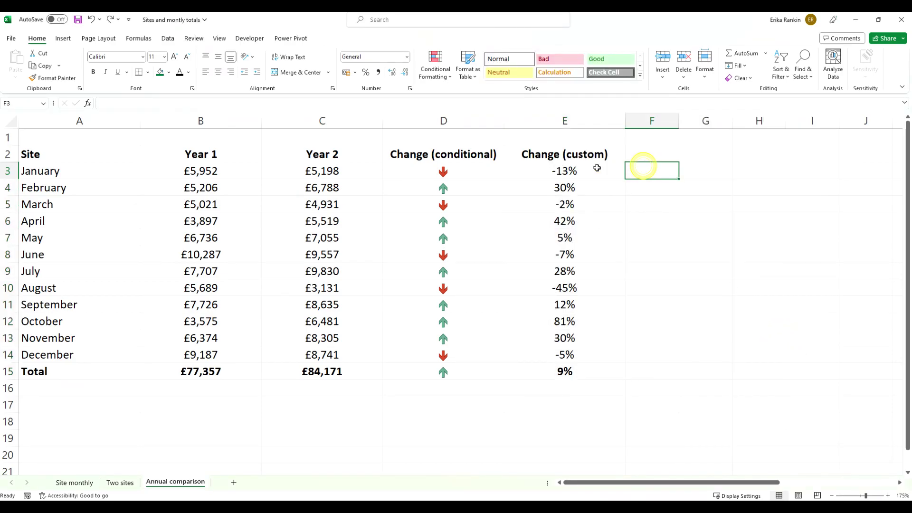
left_click(64, 39)
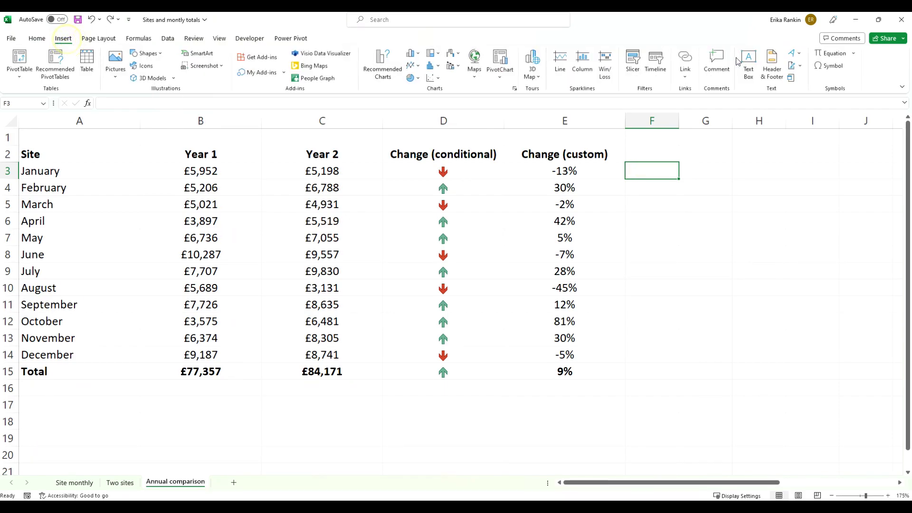
left_click(831, 67)
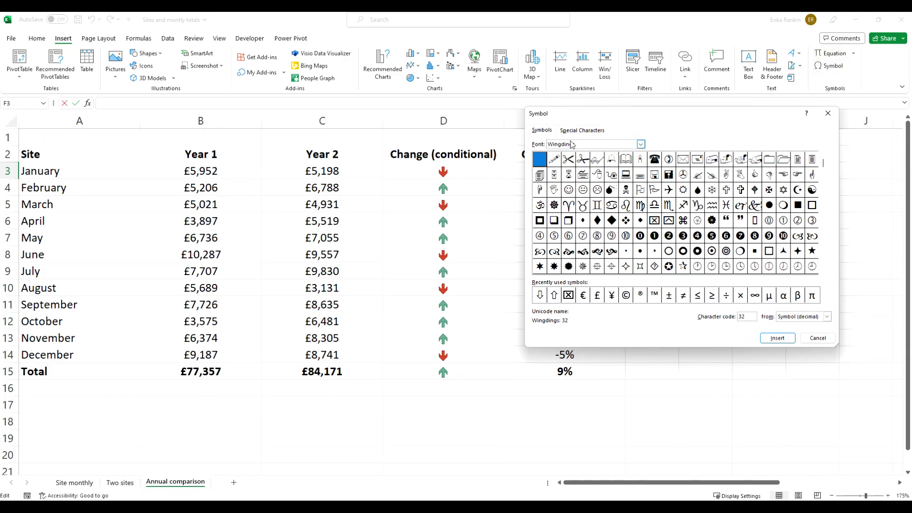
left_click(583, 251)
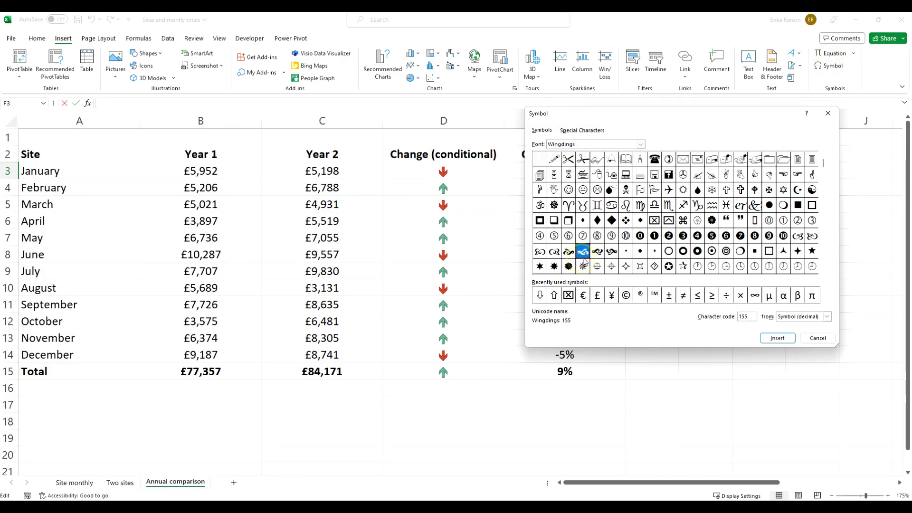
scroll(827, 242, "down", 4)
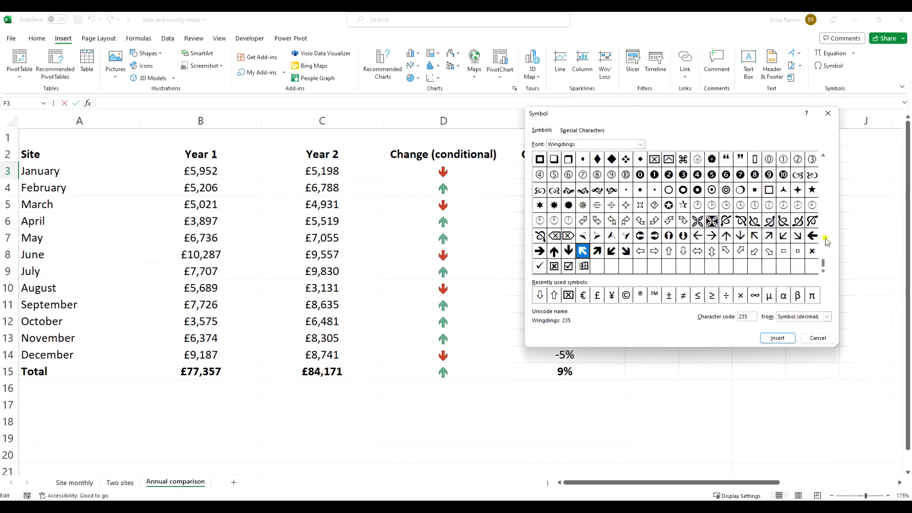
double_click(555, 256)
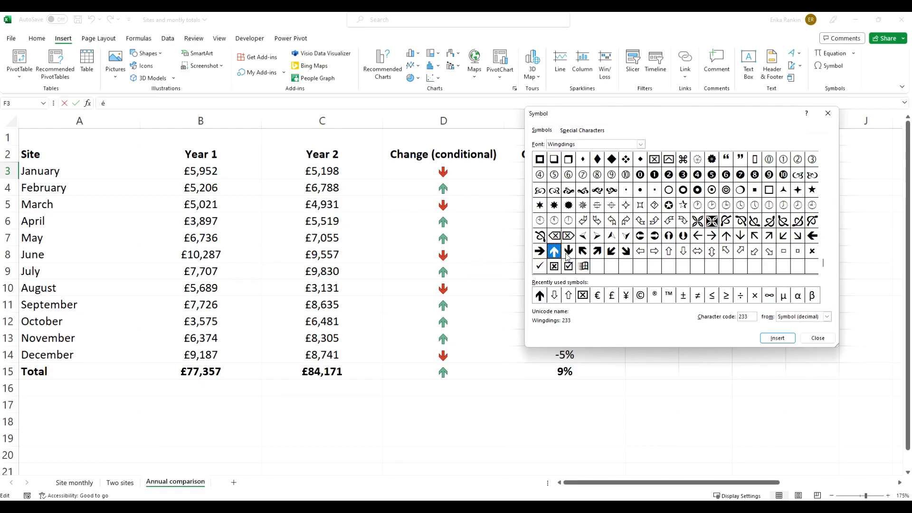
double_click(569, 257)
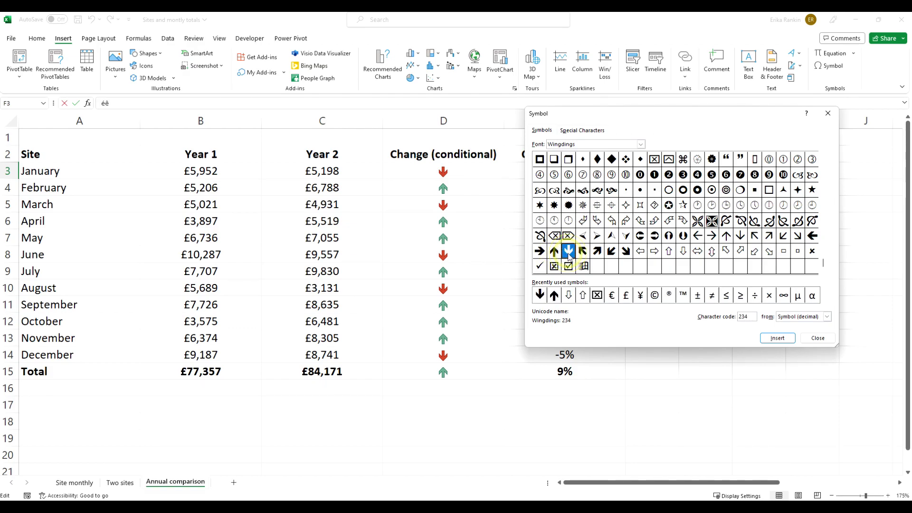
left_click(772, 339)
key("Escape")
key("BackSpace")
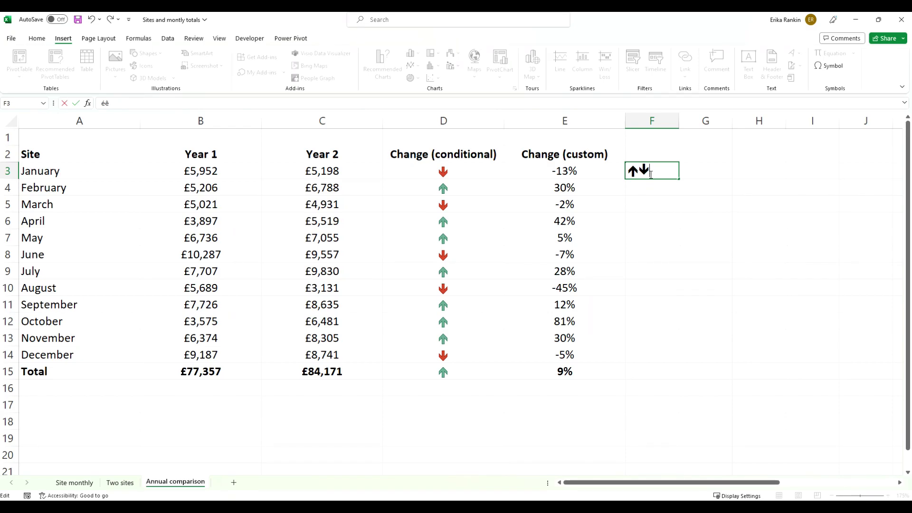
Step: Give E3:E15 the custom number format "é";"ê" instead of percentages
left_click_drag(649, 172, 577, 369)
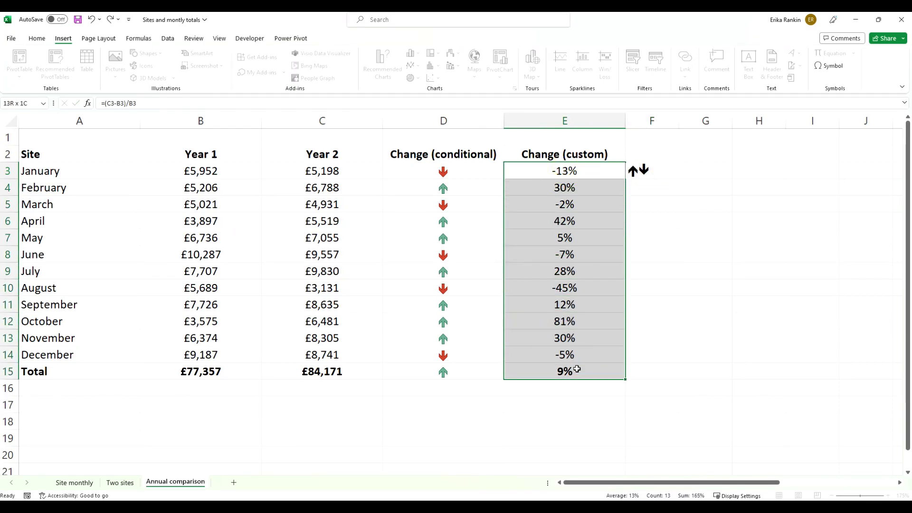
key("ctrl+1")
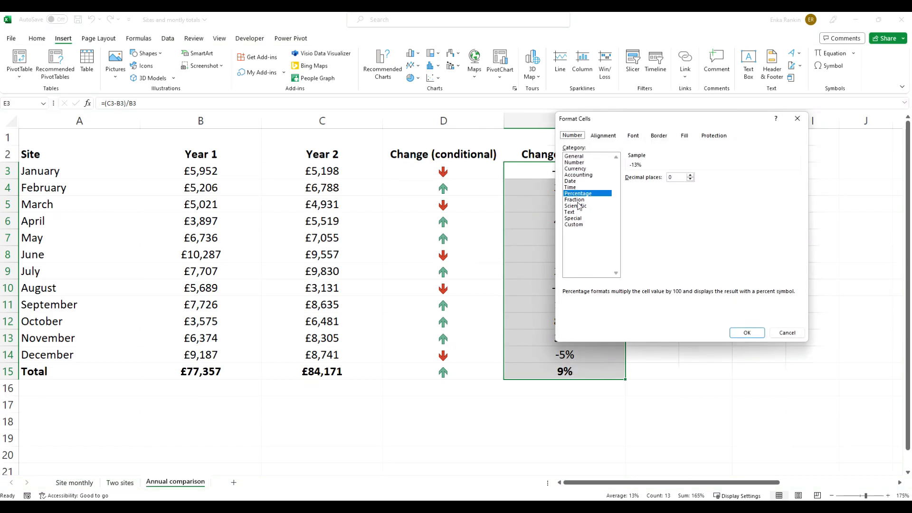
left_click(574, 225)
left_click(657, 195)
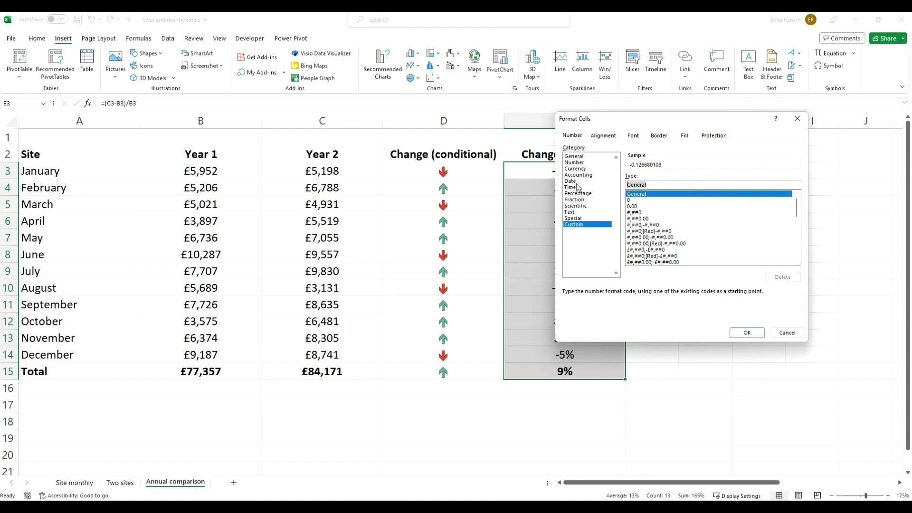
double_click(636, 186)
type("éé")
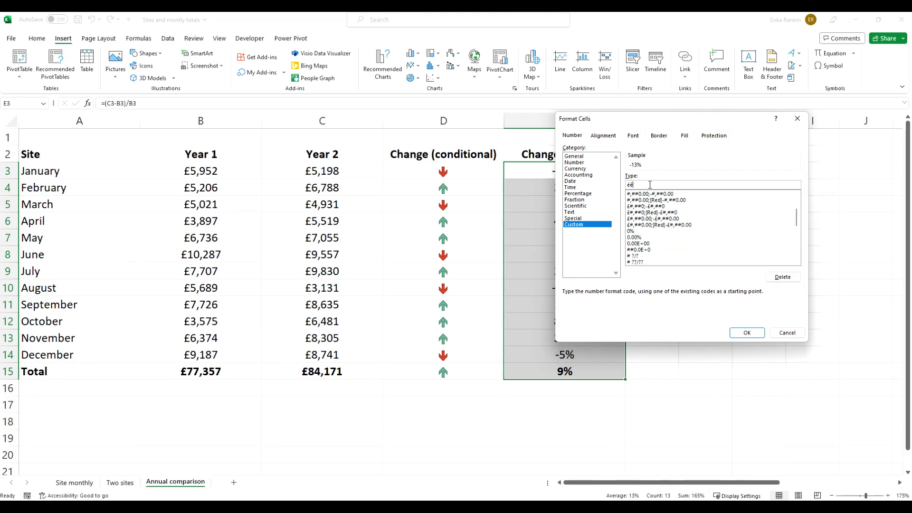
type(";")
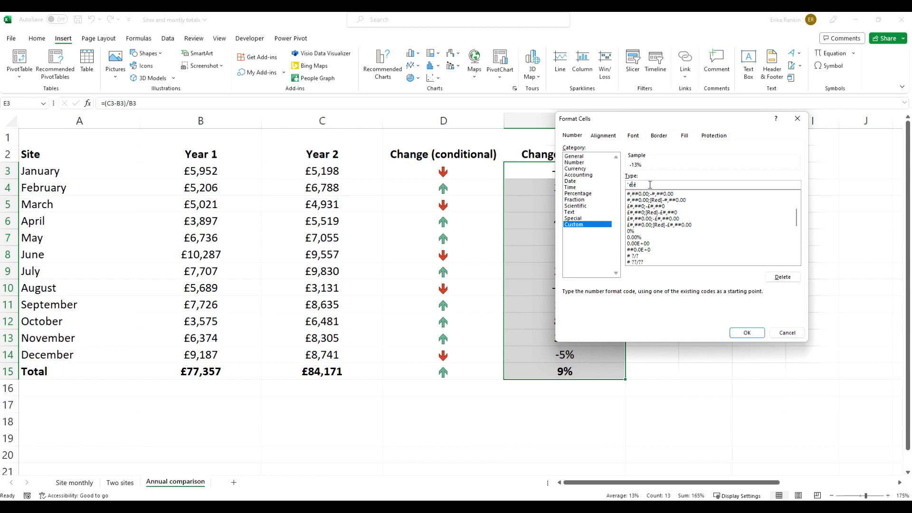
key("Right")
type("\"")
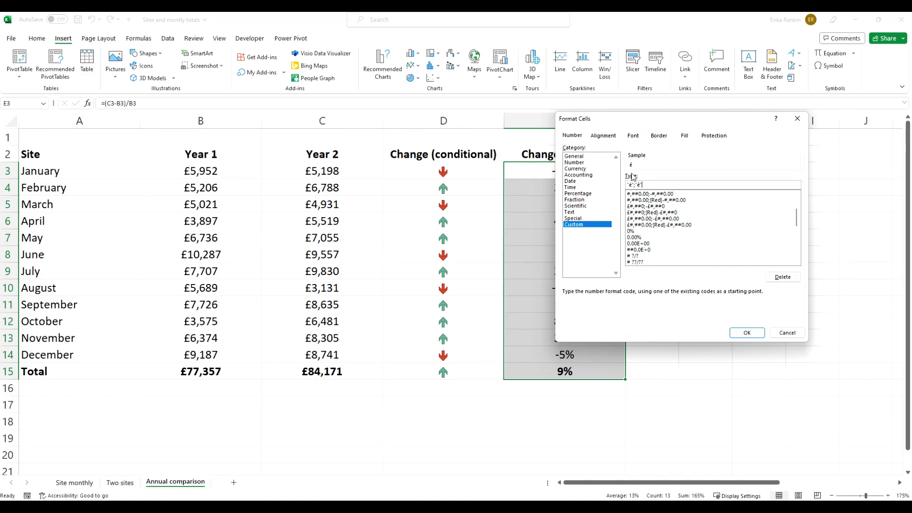
left_click(751, 333)
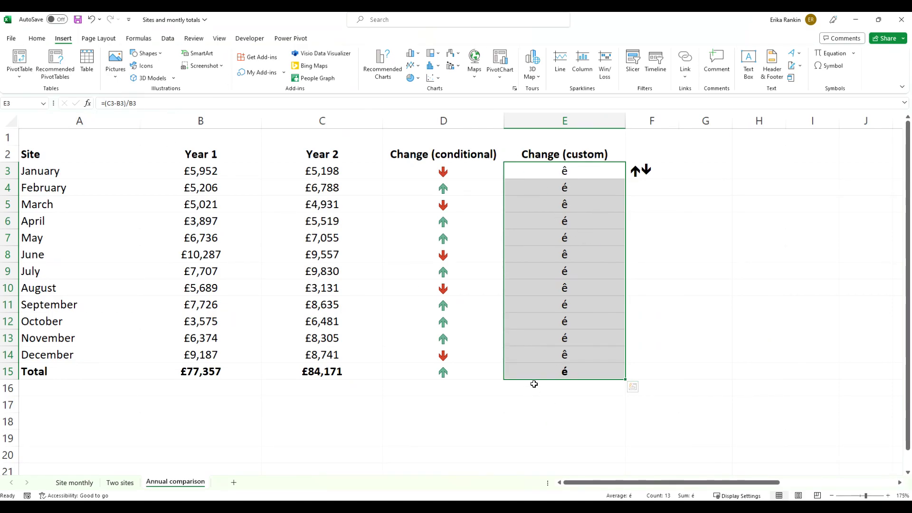
Step: Apply the Wingdings font to E3:E15 so the values render as black arrows
left_click(38, 39)
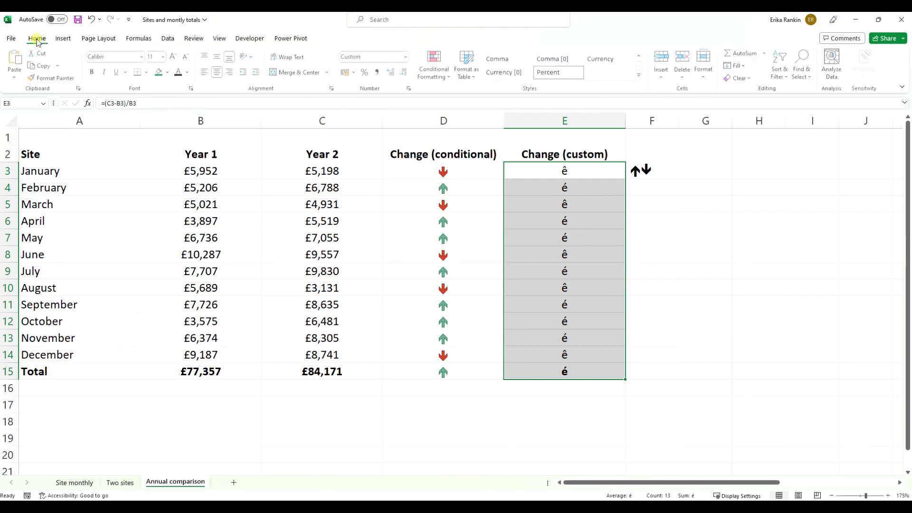
left_click(143, 57)
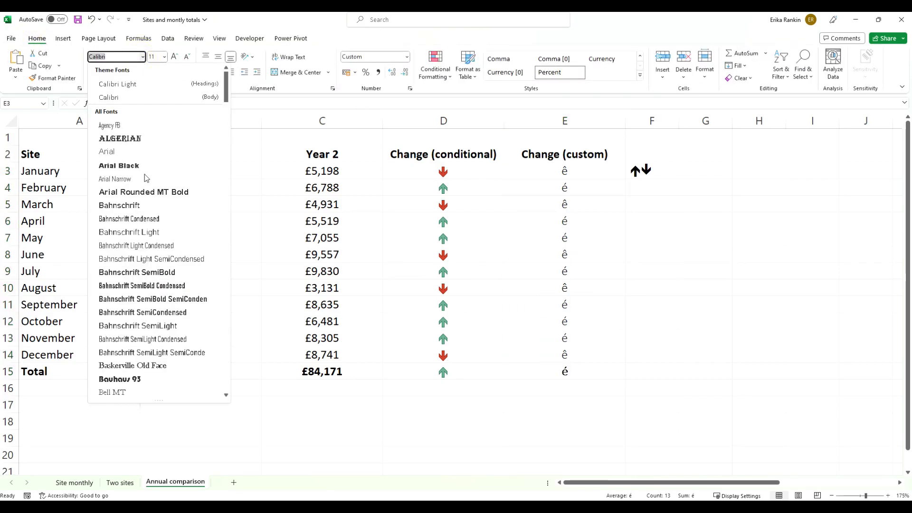
type("Wingdings")
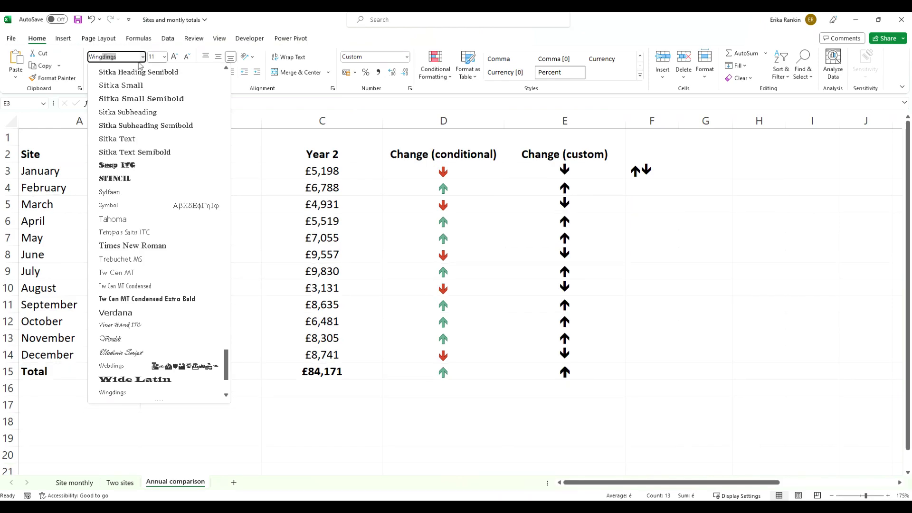
key("Return")
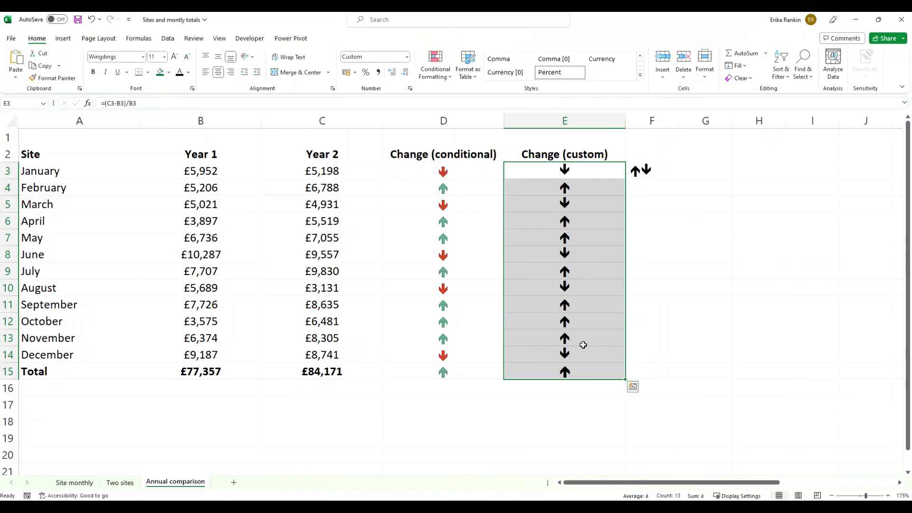
key("ctrl+1")
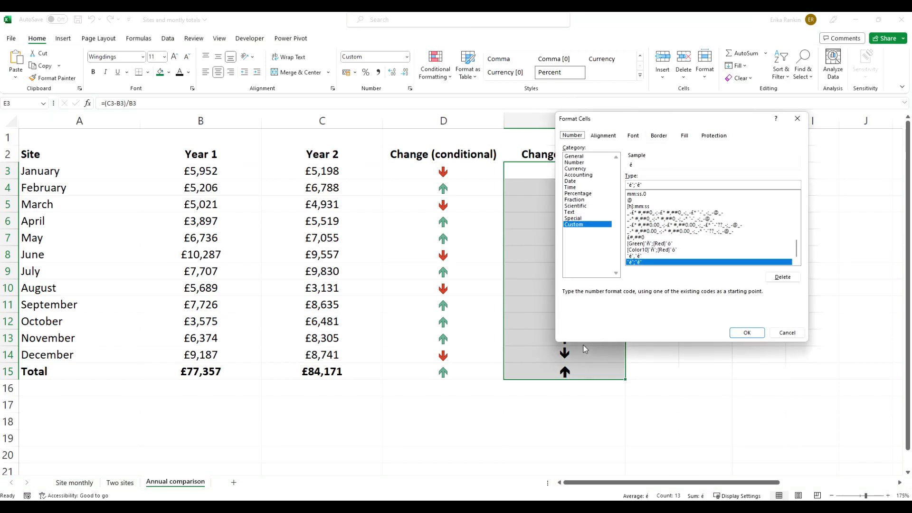
Step: Change E3:E15's custom format to [Green]"é";[Red]"ê" for coloured arrows
left_click(628, 184)
key("Delete")
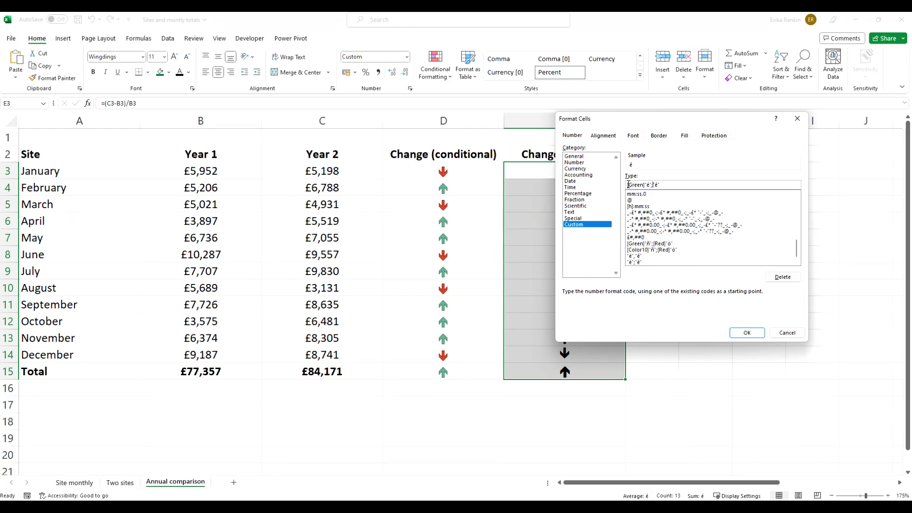
type("[Red]")
key("Return")
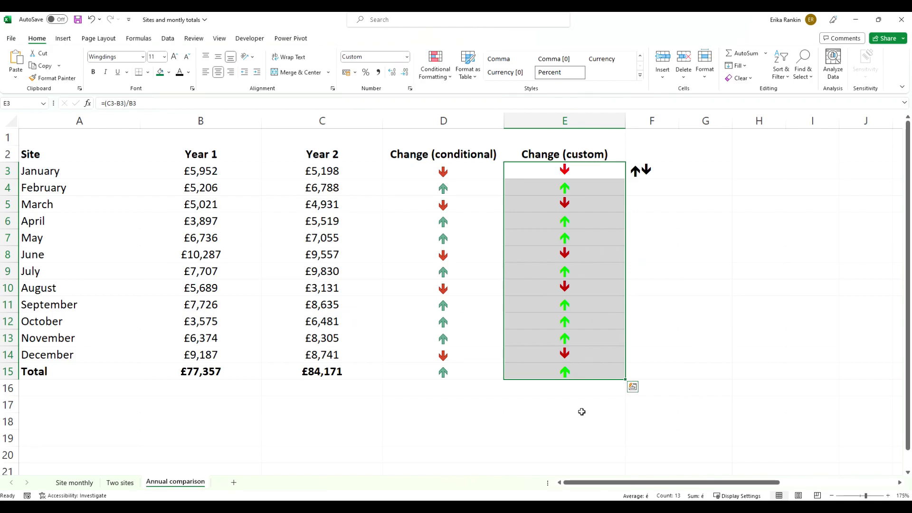
left_click(575, 361)
left_click(566, 191)
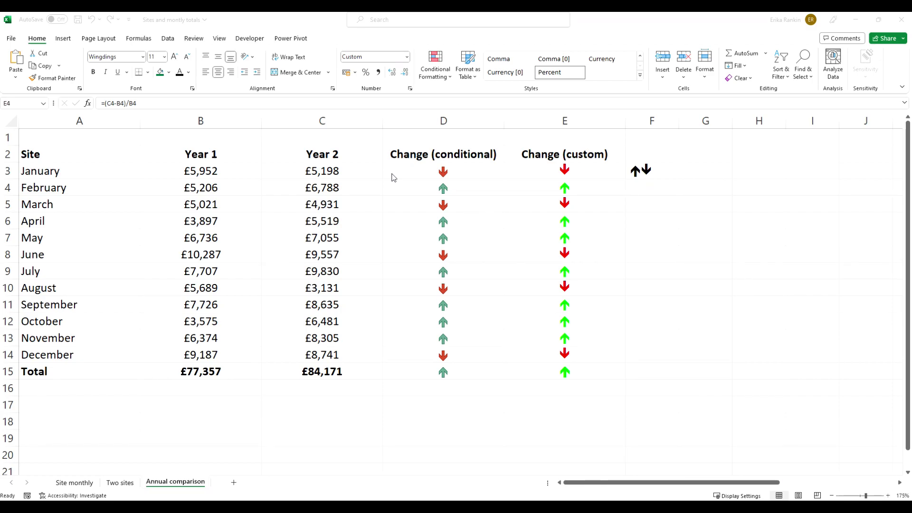
Step: Switch to Chrome and scroll the analysistabs VBA ColorIndex colour table into view
key("alt+Tab")
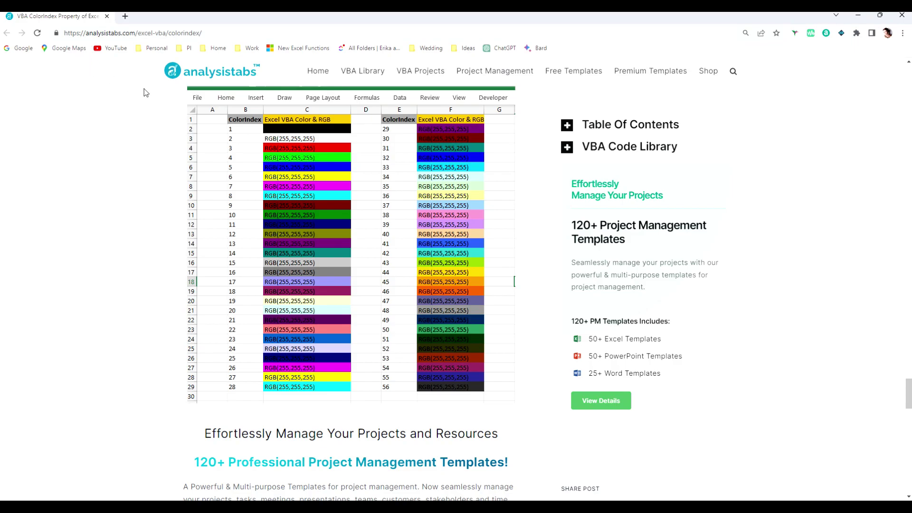
scroll(309, 142, "up", 13)
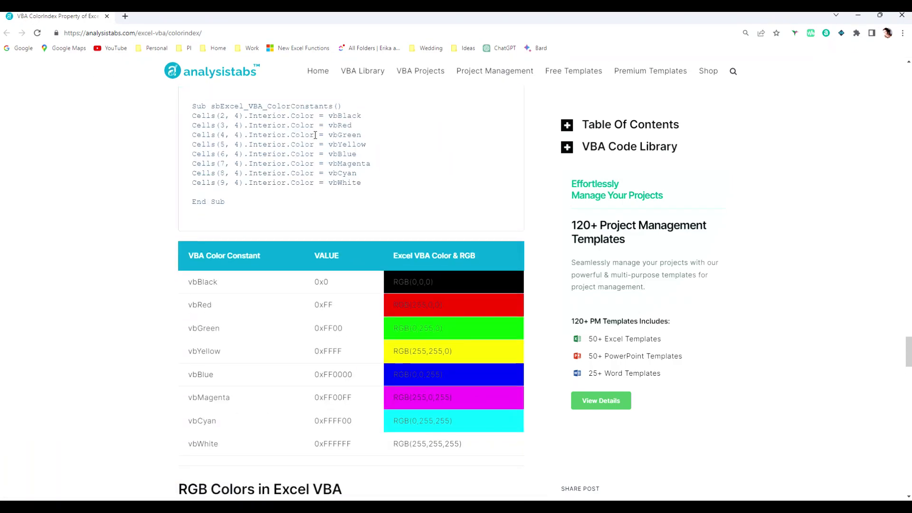
scroll(309, 141, "down", 7)
scroll(309, 141, "down", 7)
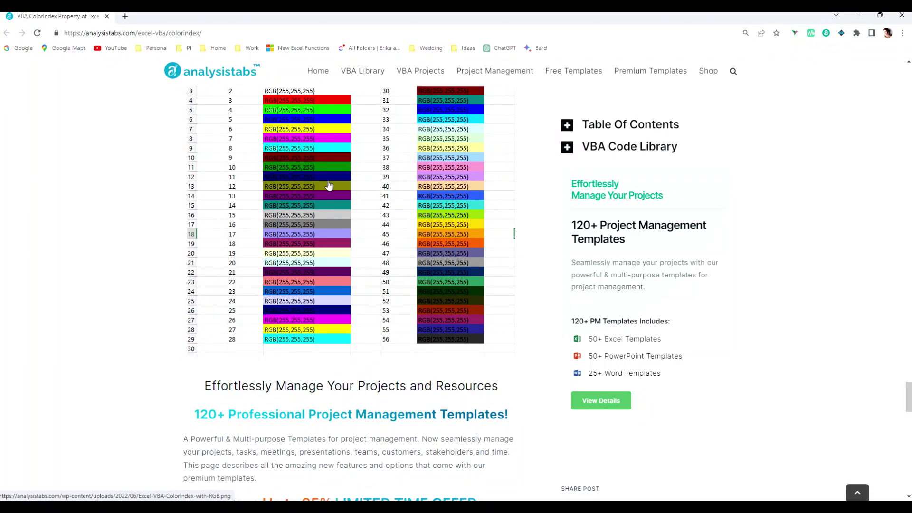
scroll(285, 209, "up", 2)
scroll(281, 239, "down", 3)
scroll(293, 281, "up", 2)
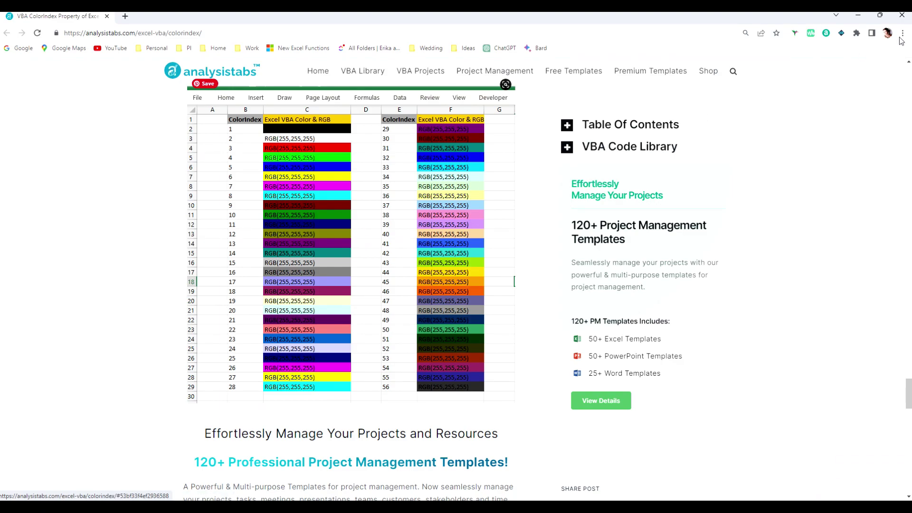
double_click(850, 18)
Step: Change the E3:E15 custom format colour from Green to Color10 so up arrows turn dark green
left_click(831, 43)
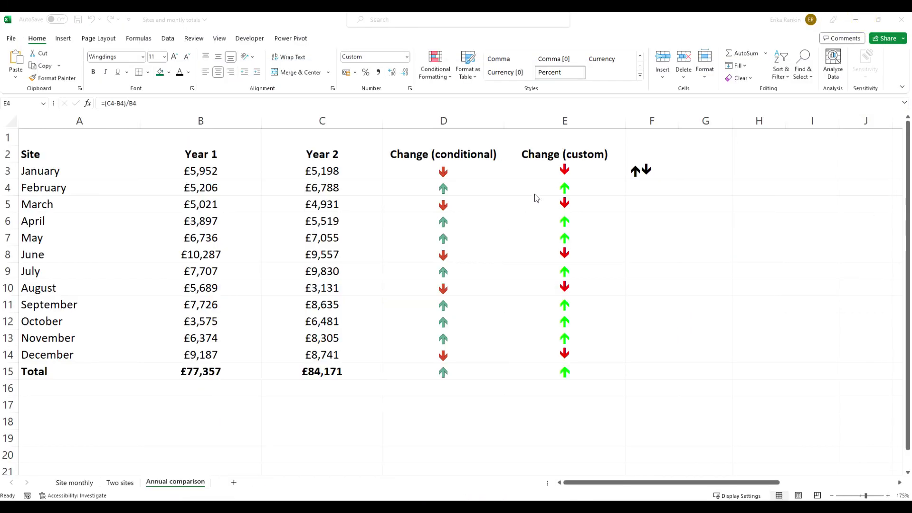
left_click_drag(566, 170, 576, 369)
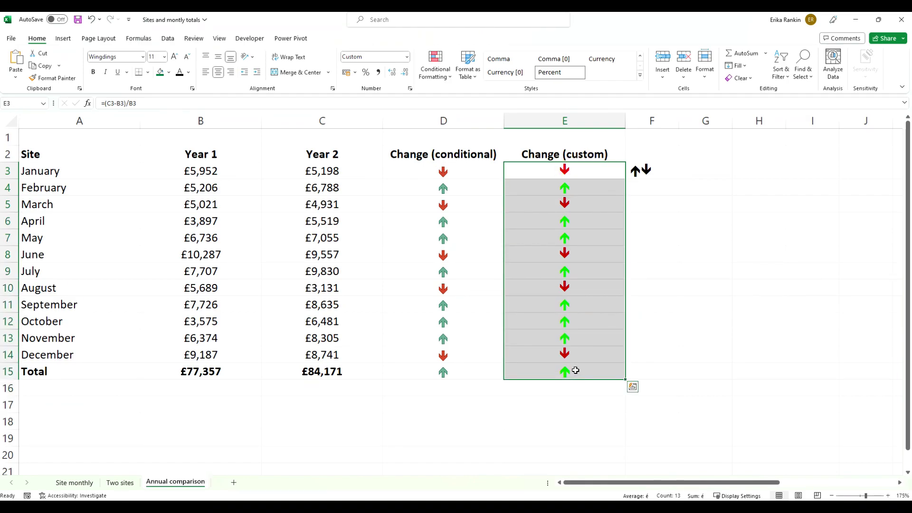
key("ctrl+1")
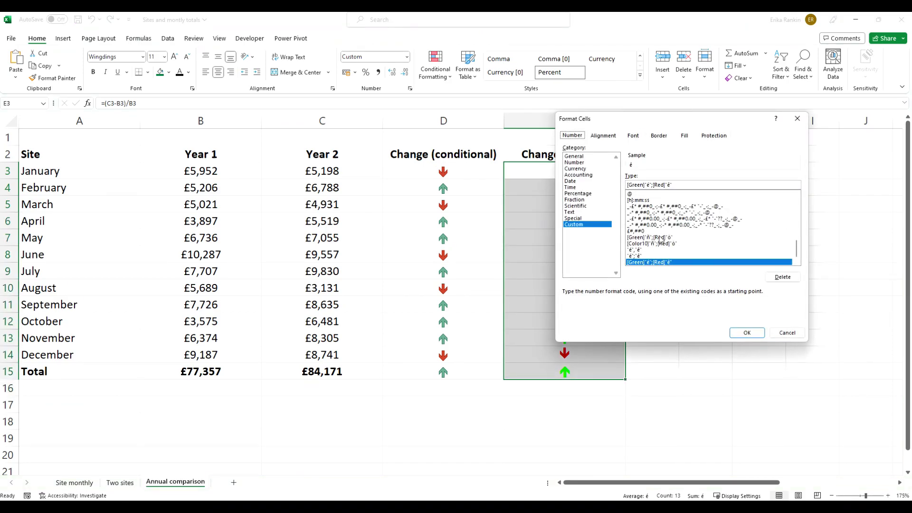
left_click(630, 185)
key("Delete")
key("Delete")
key("Delete")
key("Delete")
key("Delete")
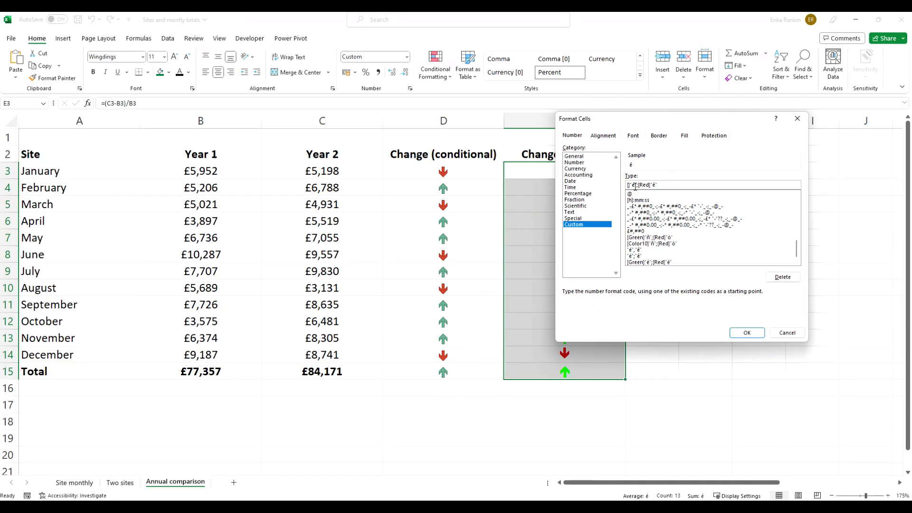
type("color")
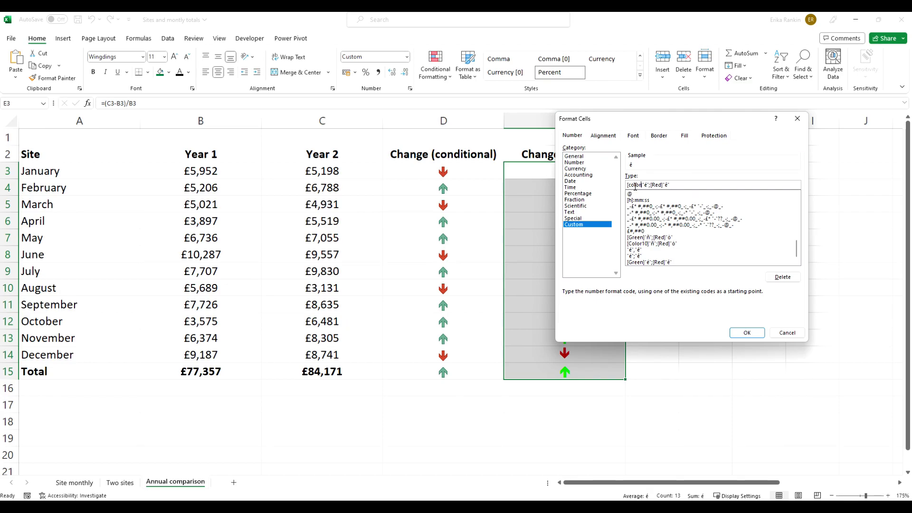
type("10")
left_click(739, 334)
left_click(599, 188)
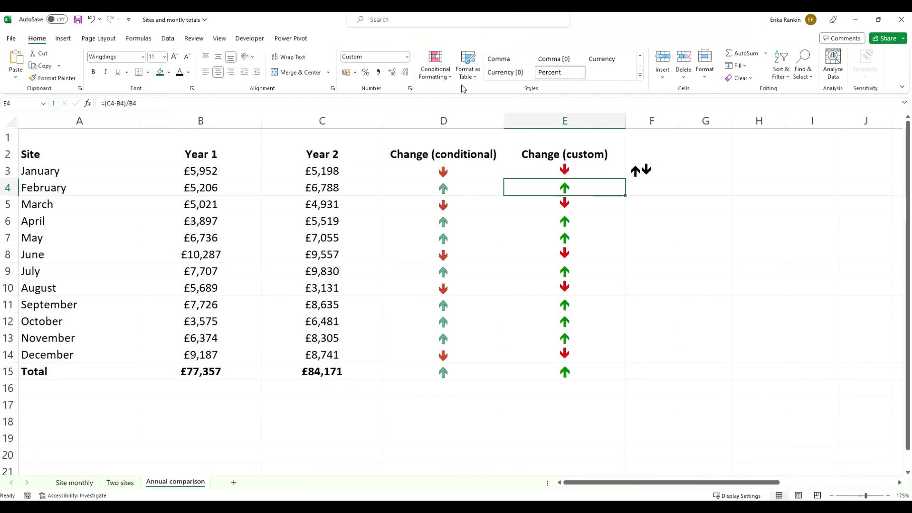
Step: Enter 10 in E17 and -10 in E18, then Format Painter E15's arrow format onto them
left_click(442, 69)
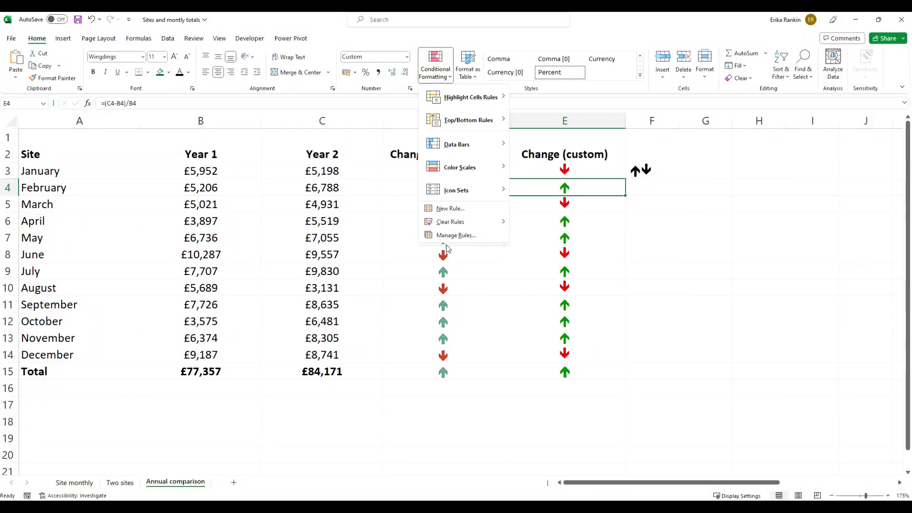
left_click(521, 282)
left_click(570, 402)
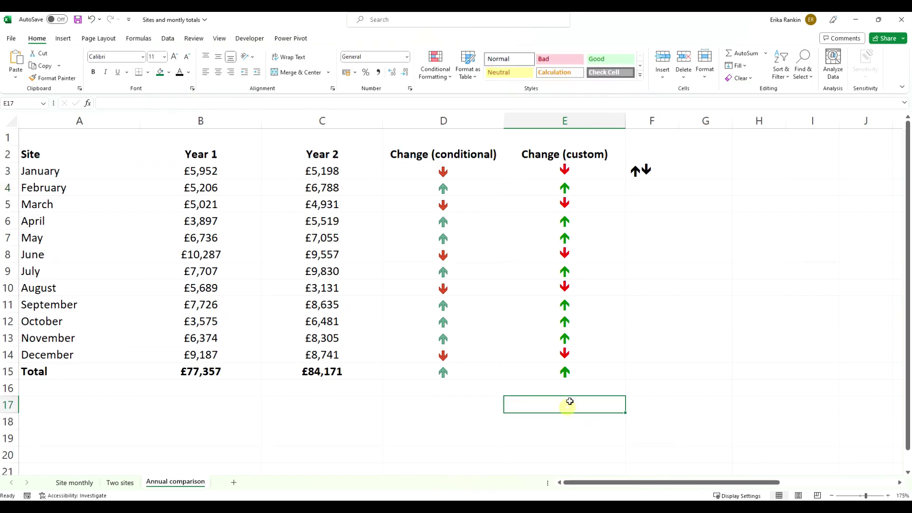
type("10")
key("Return")
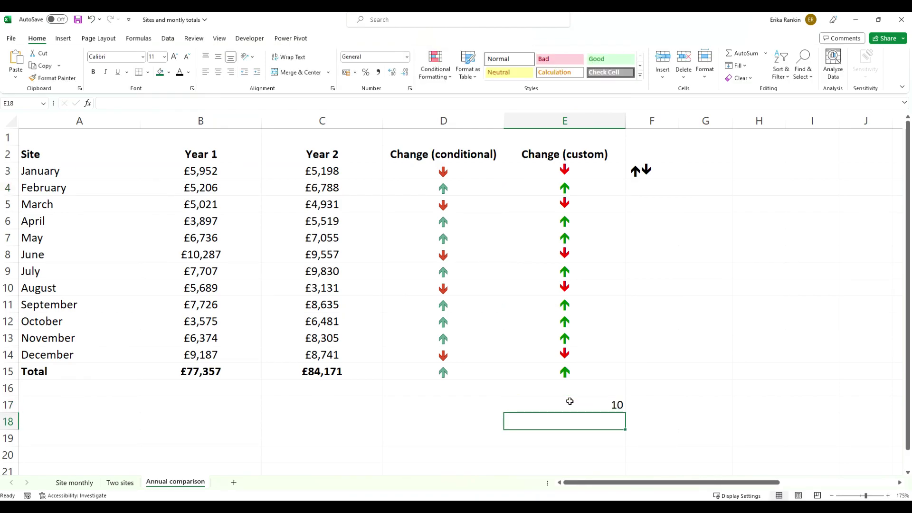
type("-10")
key("Return")
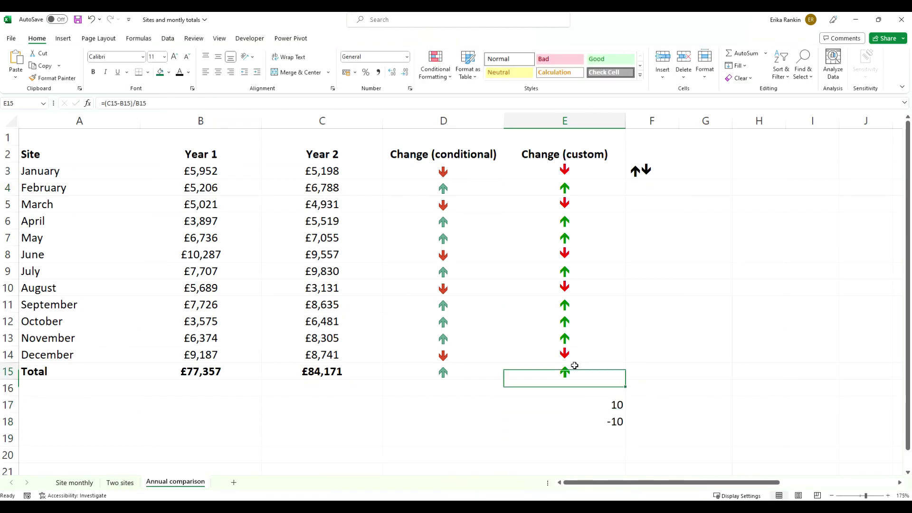
left_click(54, 78)
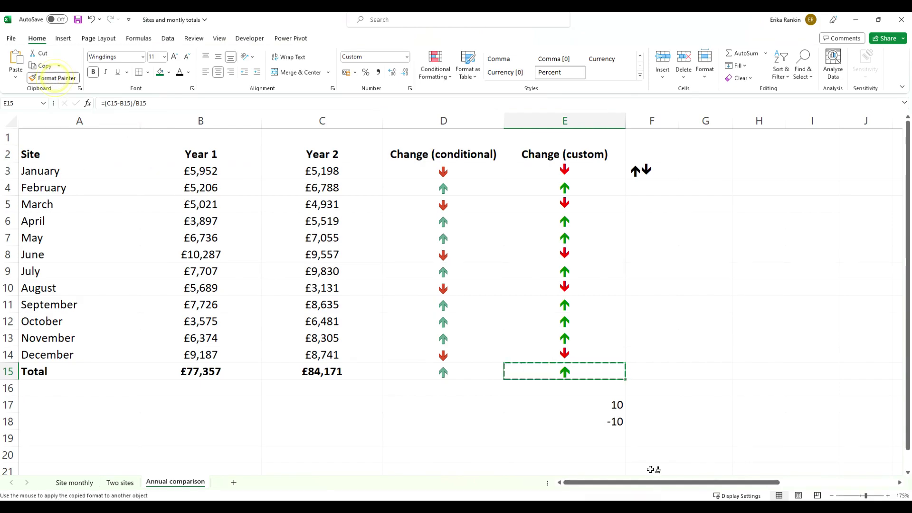
left_click_drag(584, 403, 526, 419)
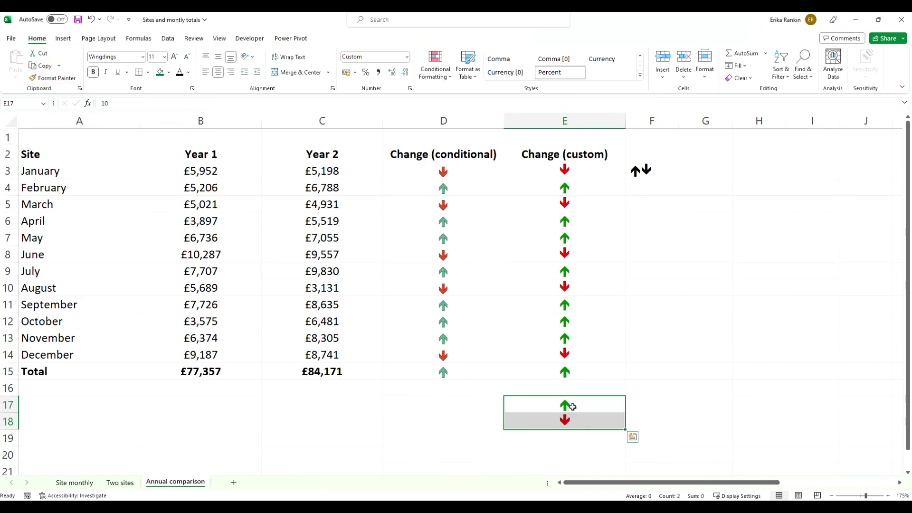